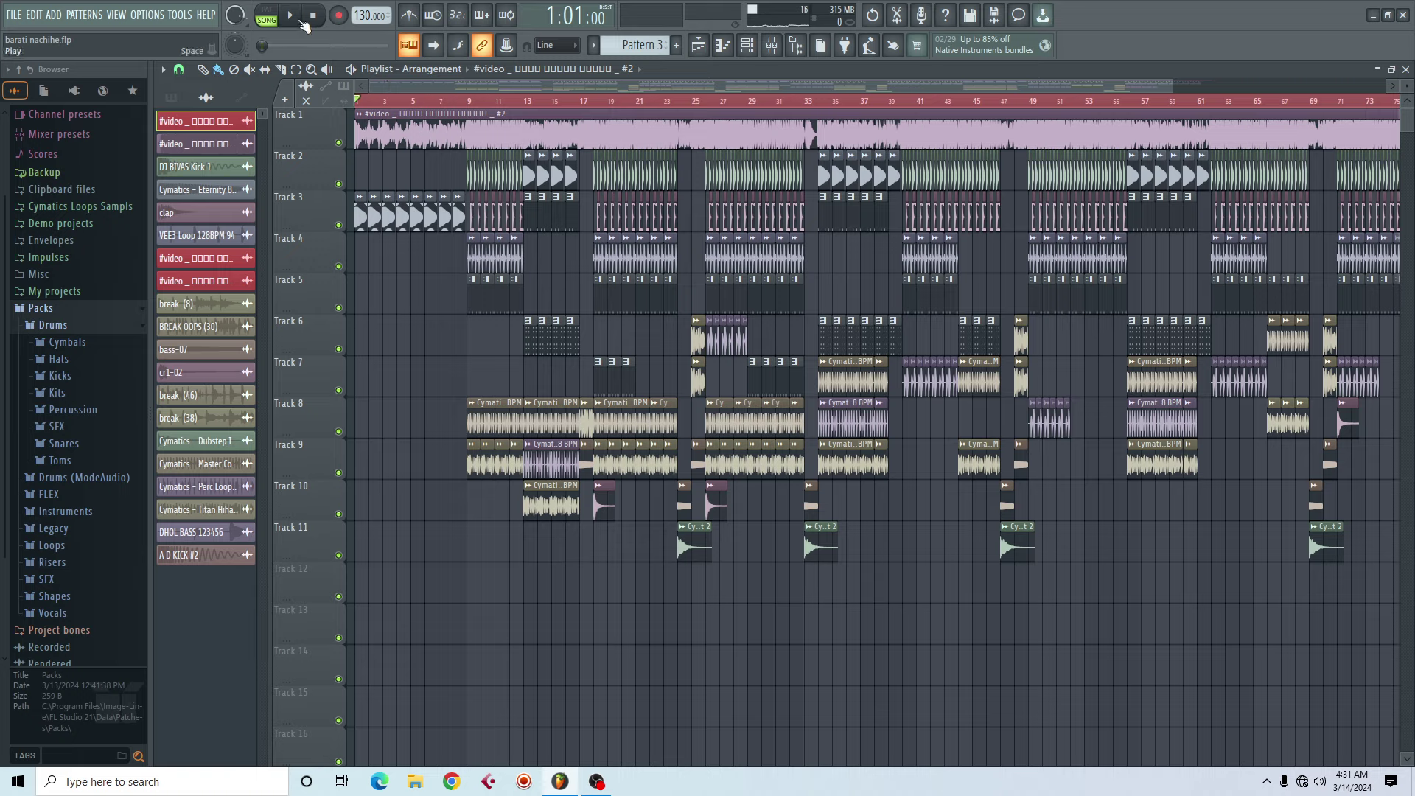
left_click(299, 19)
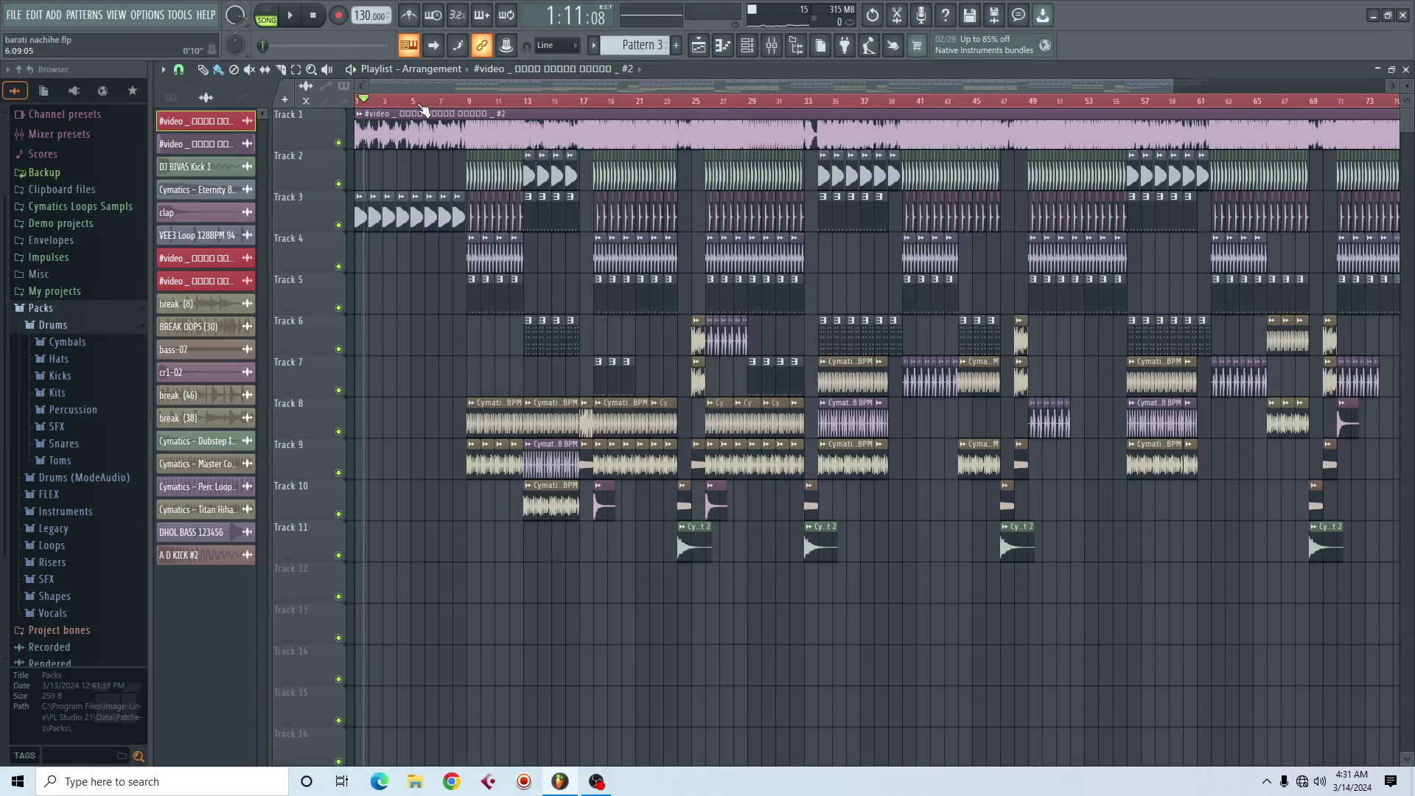
left_click(16, 16)
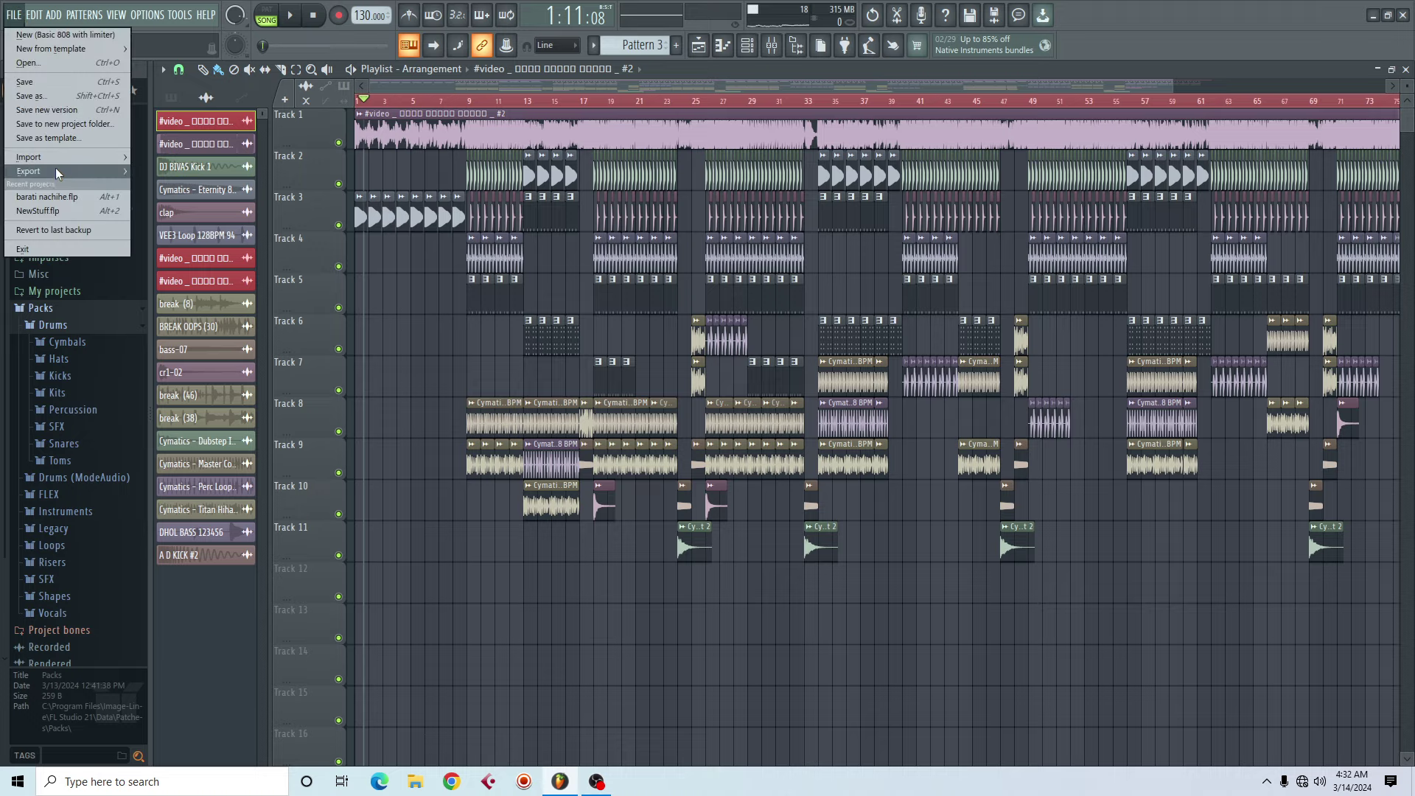
mouse_move(97, 169)
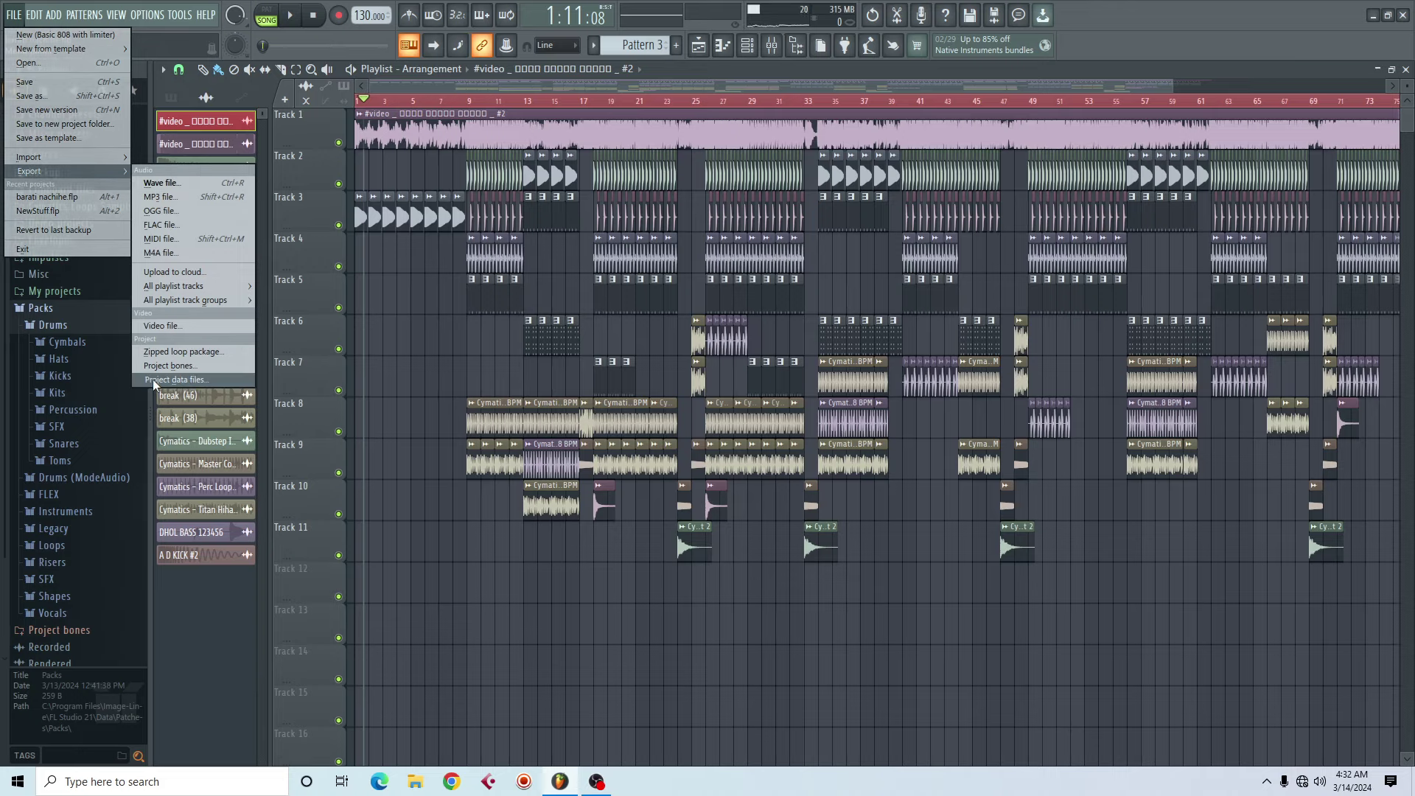
left_click(198, 381)
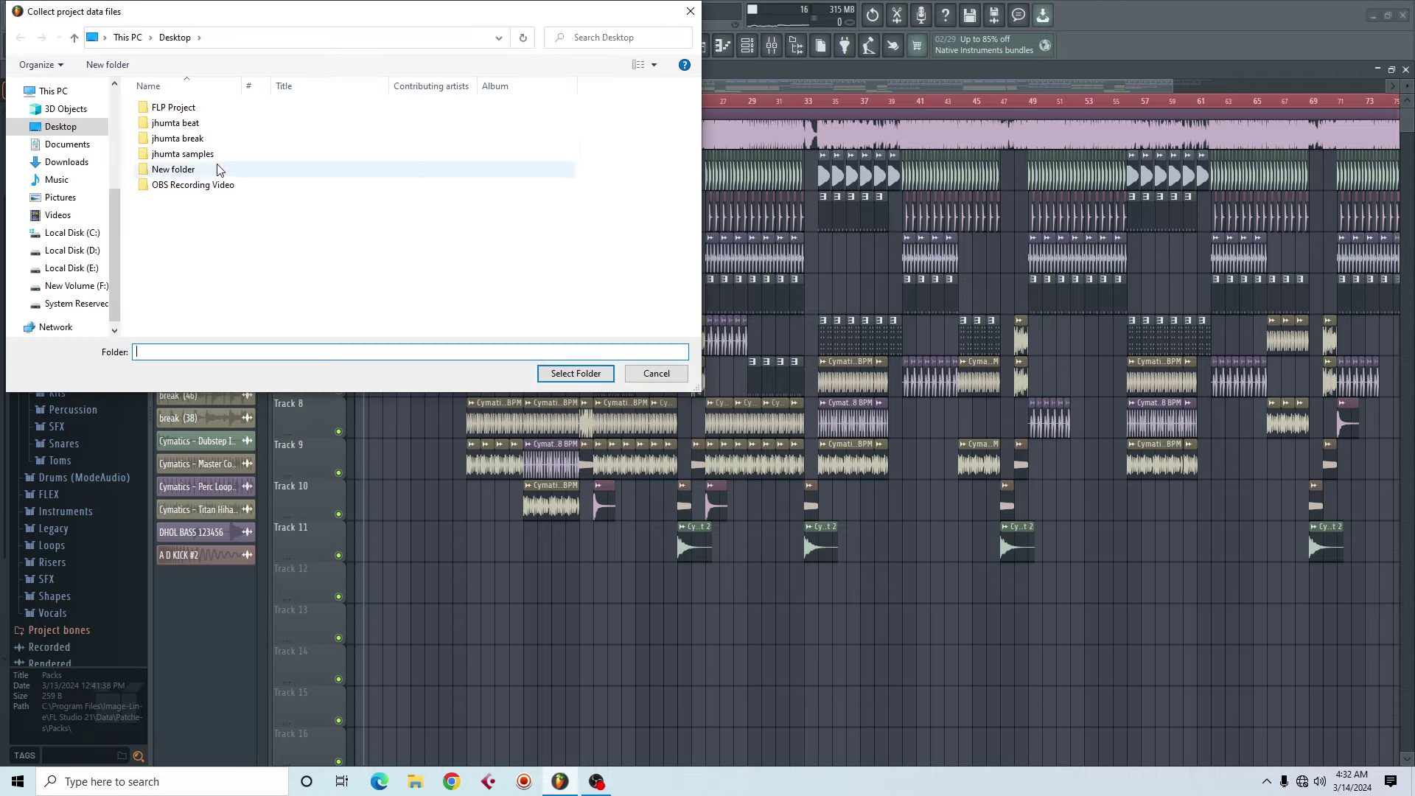
scroll(110, 221, "down", 1)
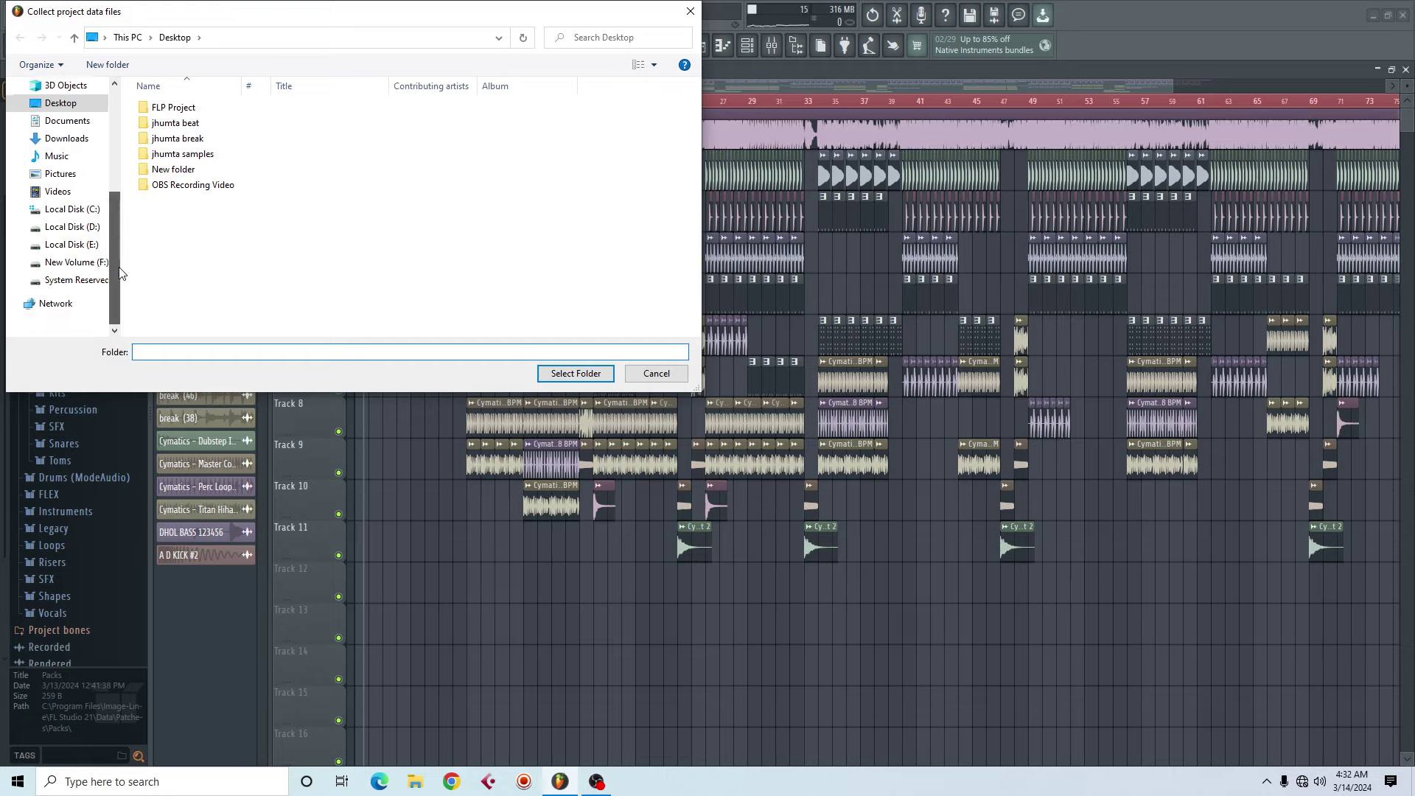
left_click(72, 244)
left_click(72, 228)
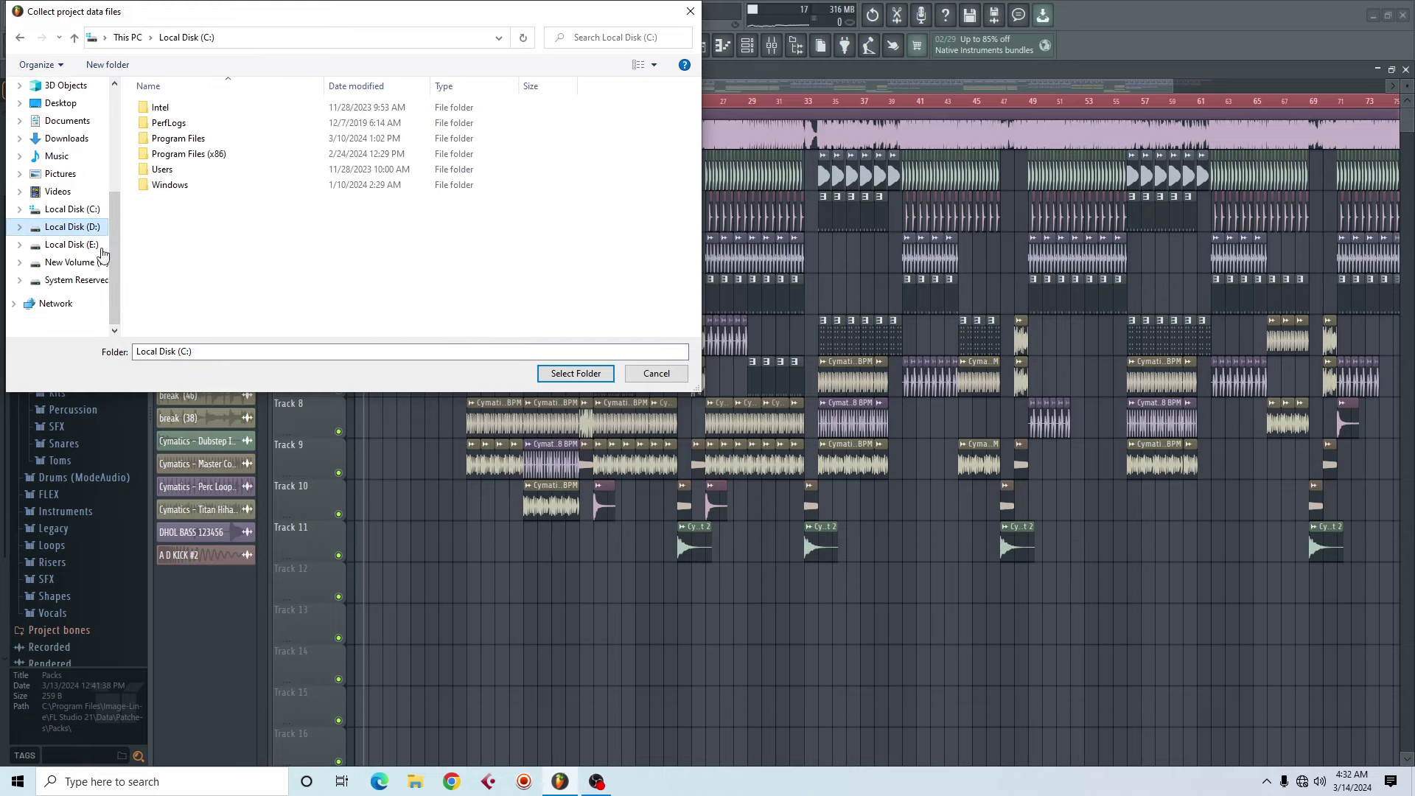
left_click(72, 245)
left_click_drag(115, 253, 111, 131)
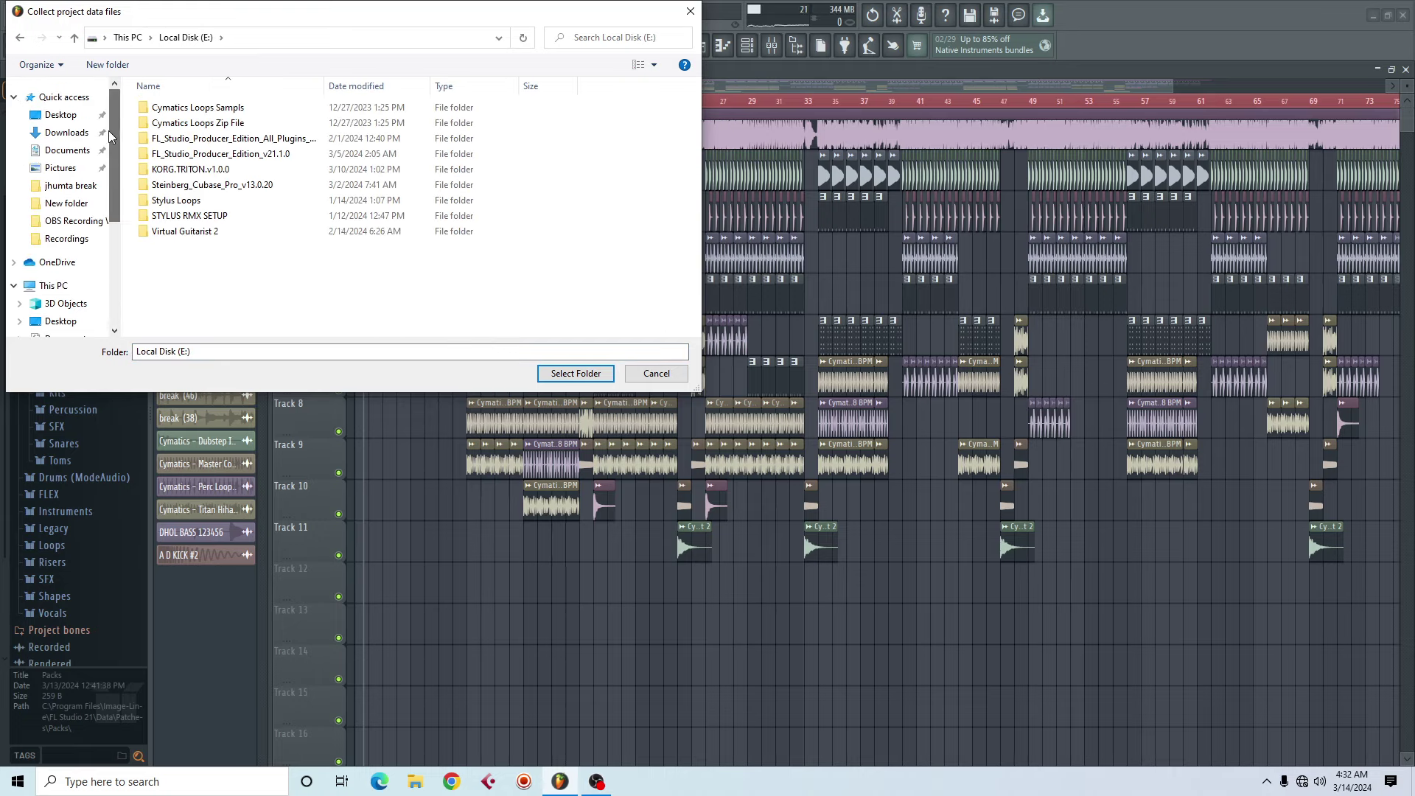
left_click(68, 117)
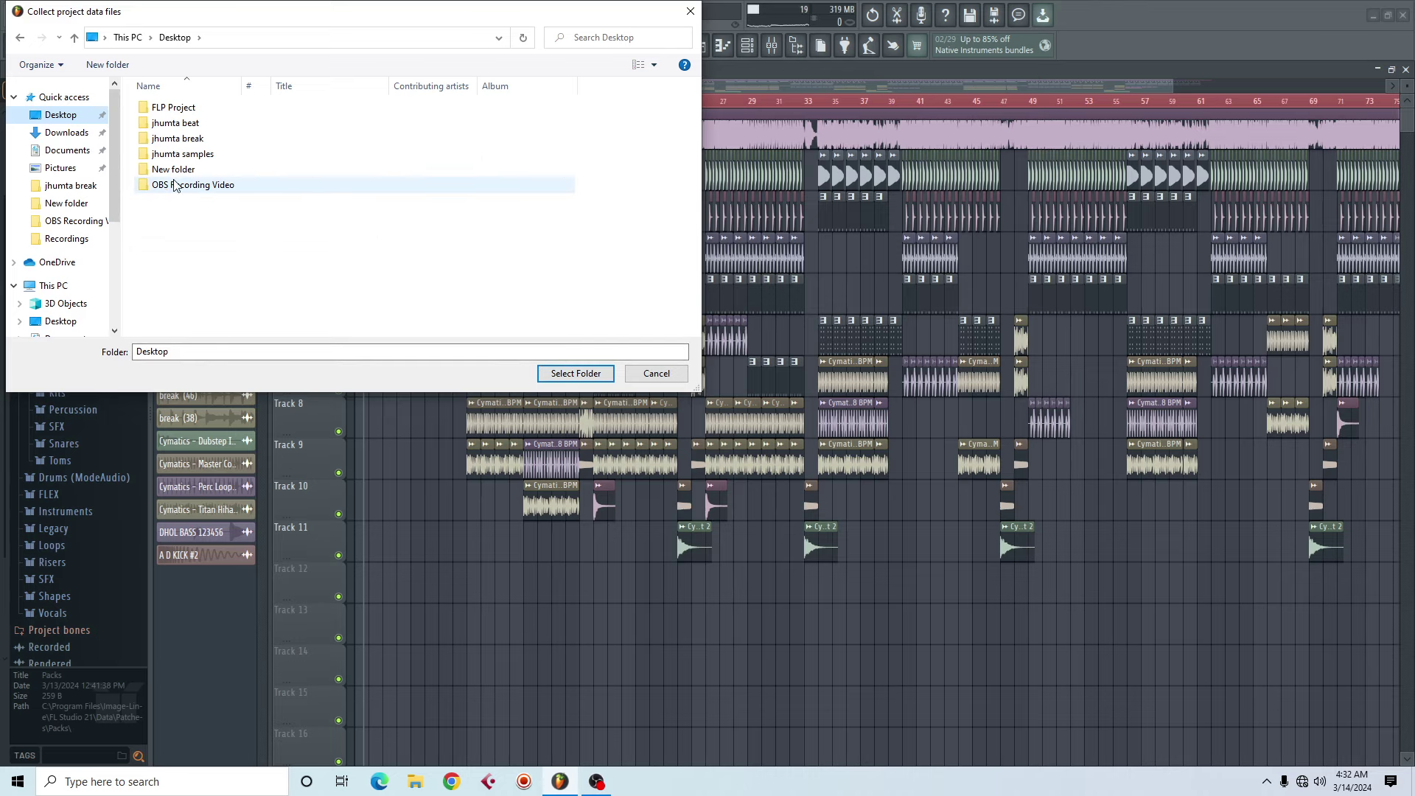
left_click(151, 109)
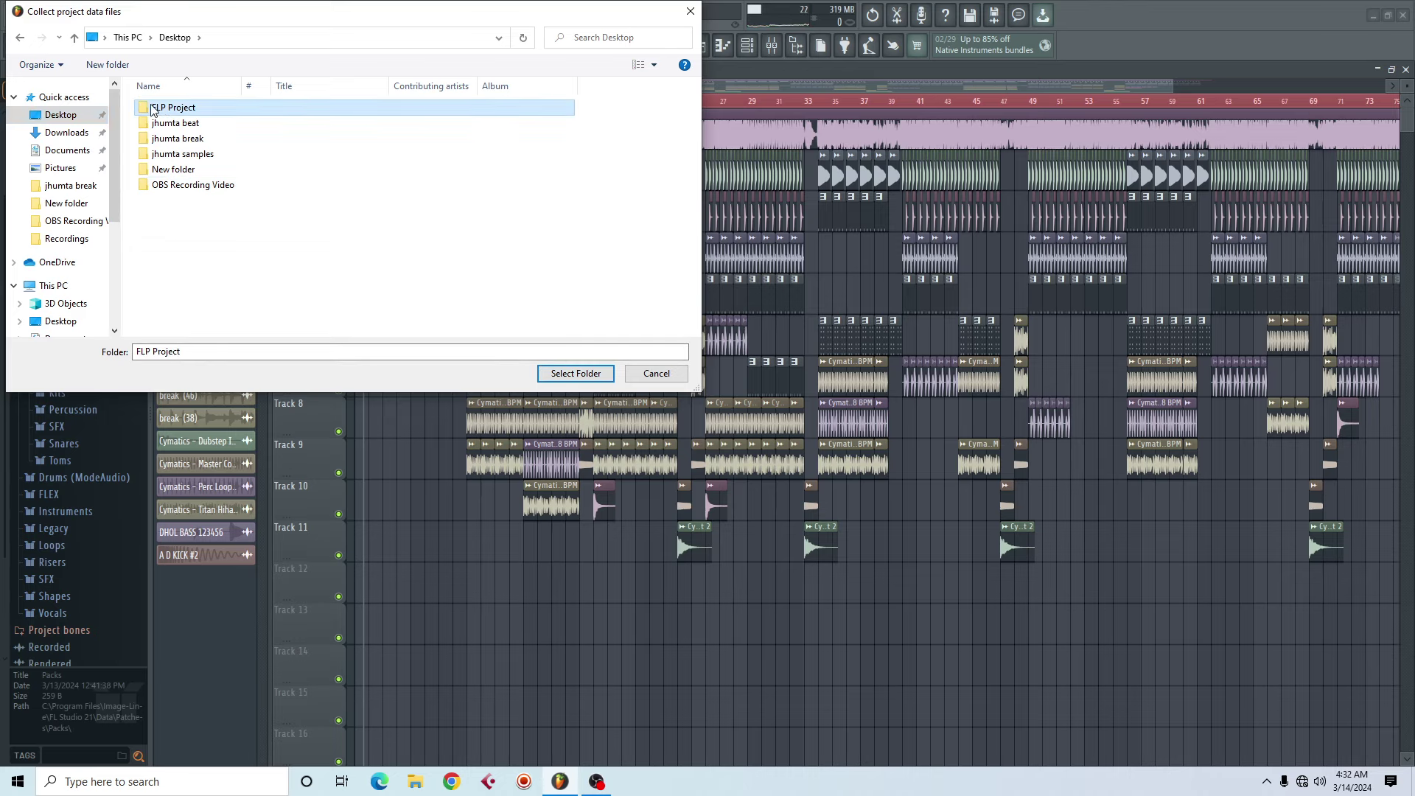
right_click(170, 108)
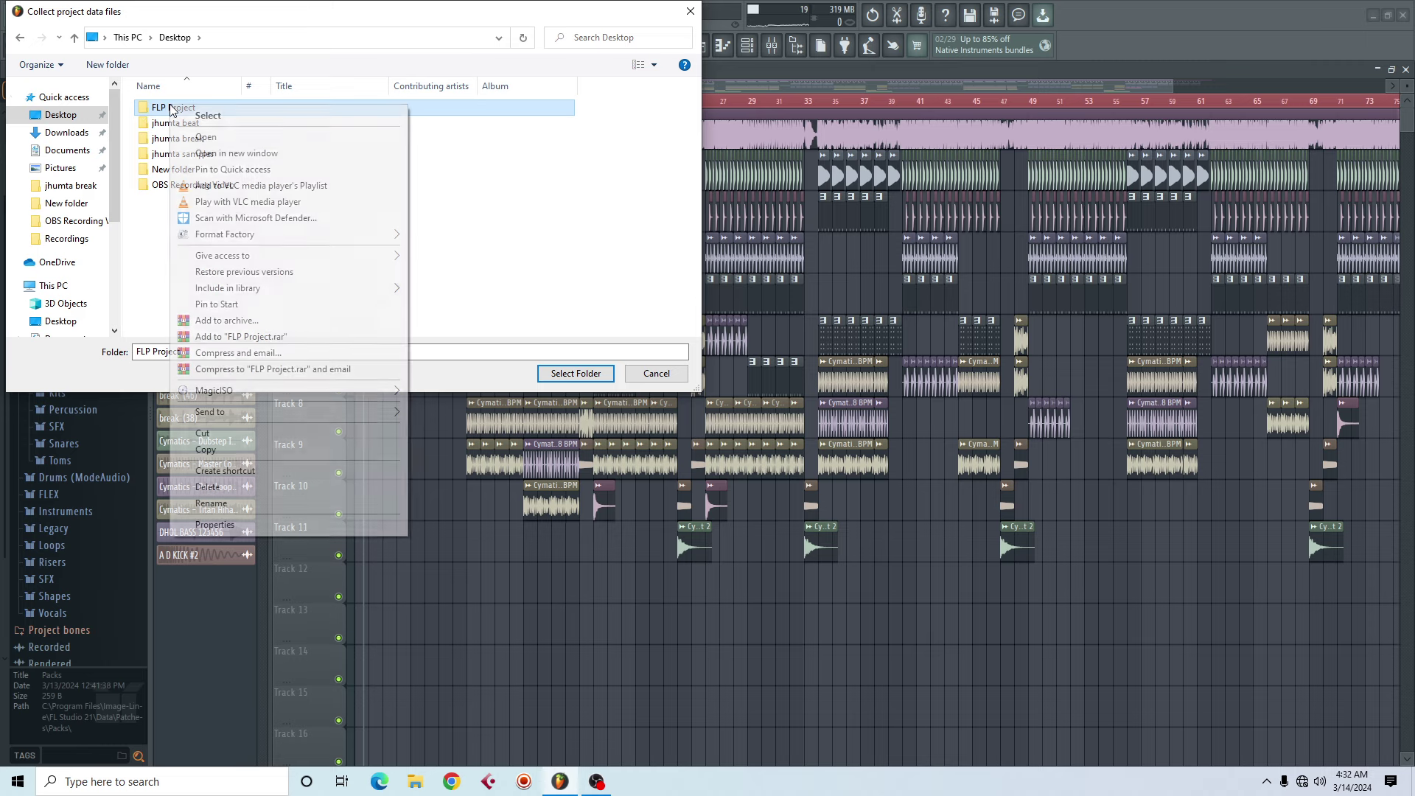
left_click(203, 138)
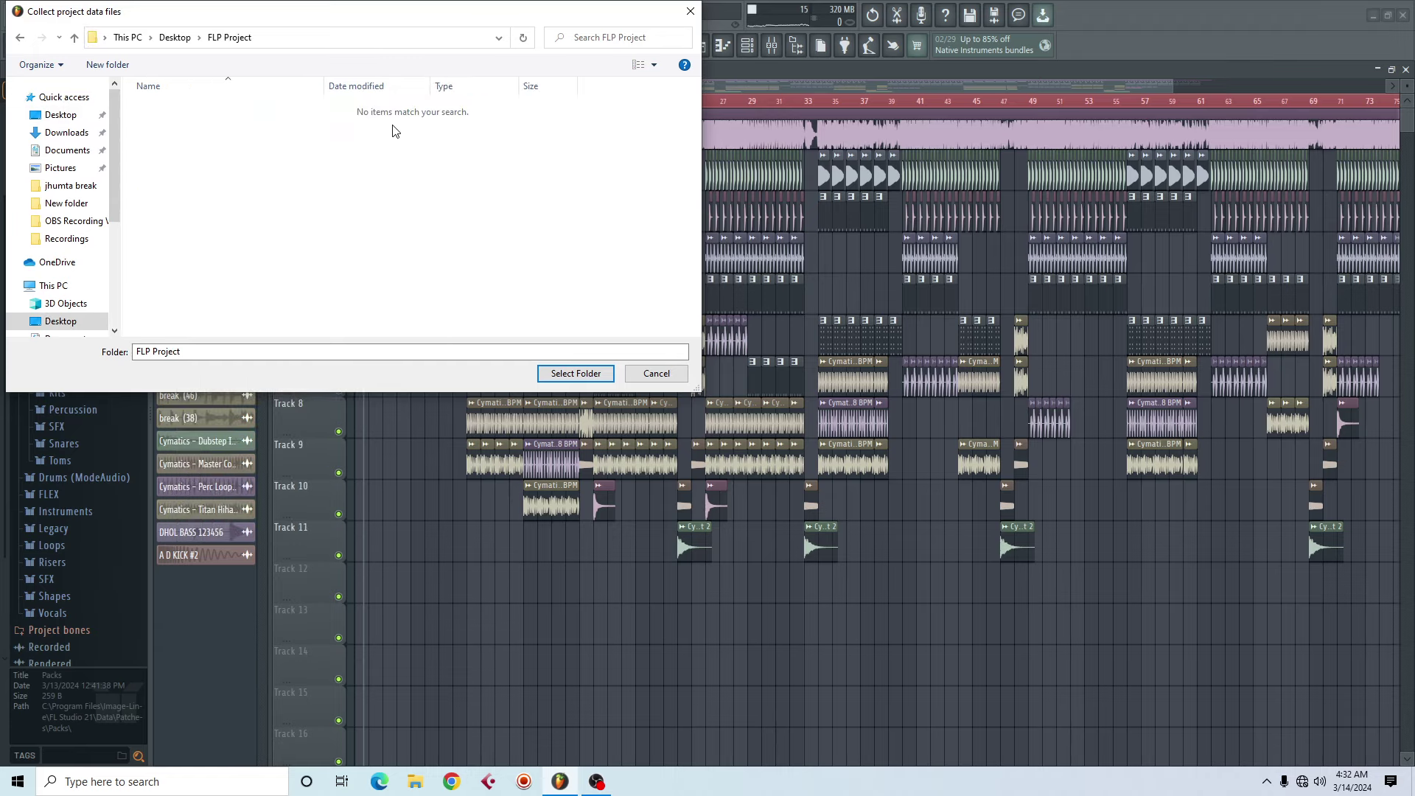
left_click(690, 11)
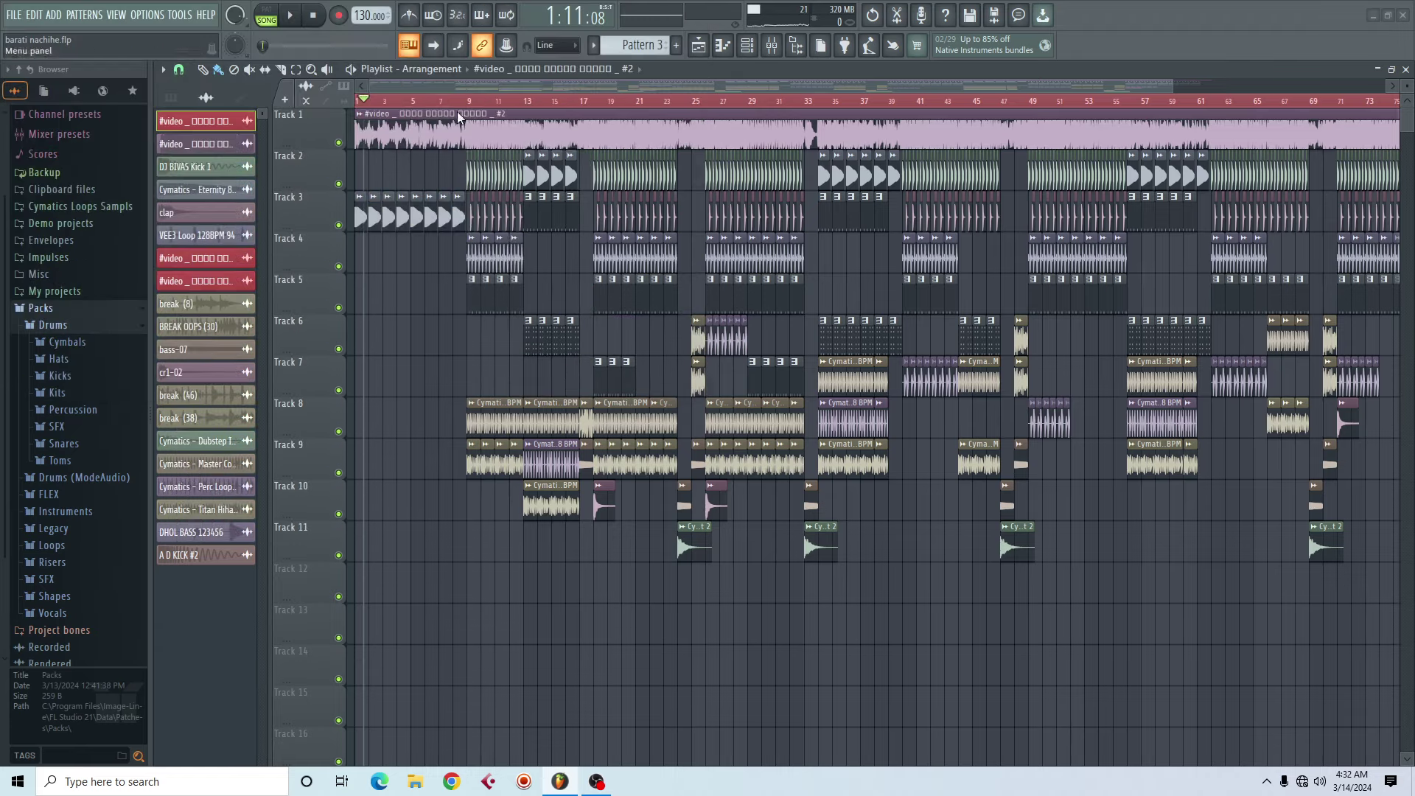
Step: Look inside the FLP Project folder on the desktop, close it, and switch back to FL Studio
left_click(1382, 19)
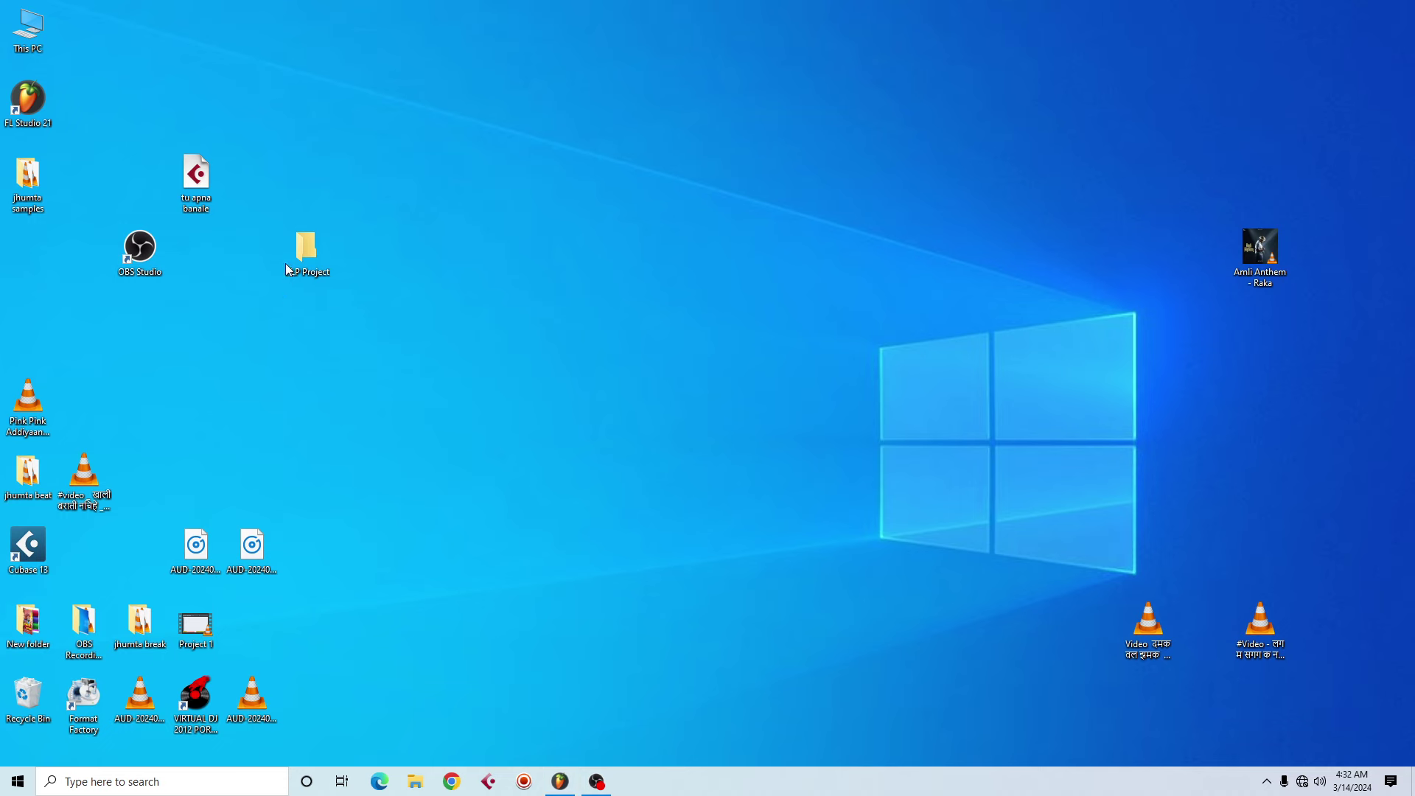
double_click(327, 263)
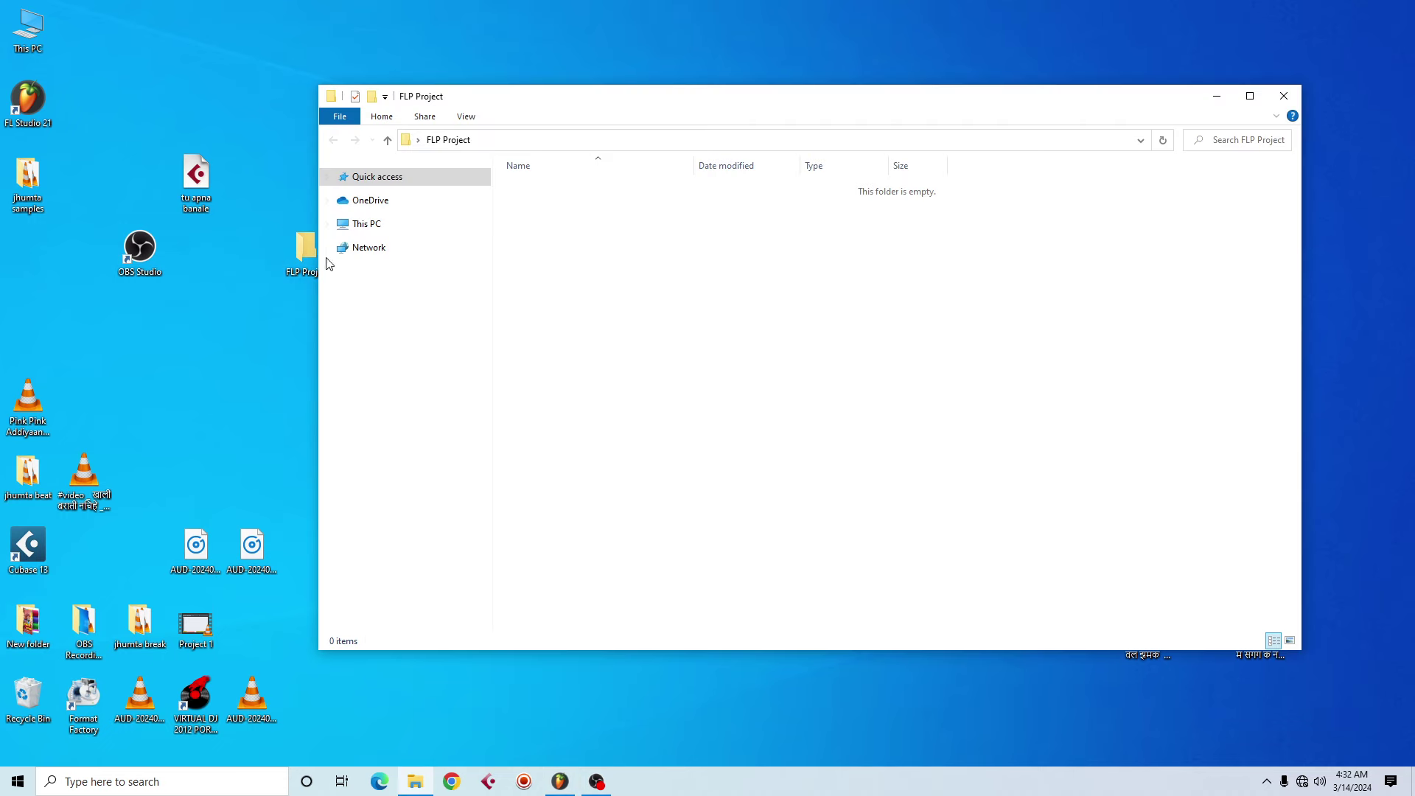
left_click(1284, 96)
left_click(560, 780)
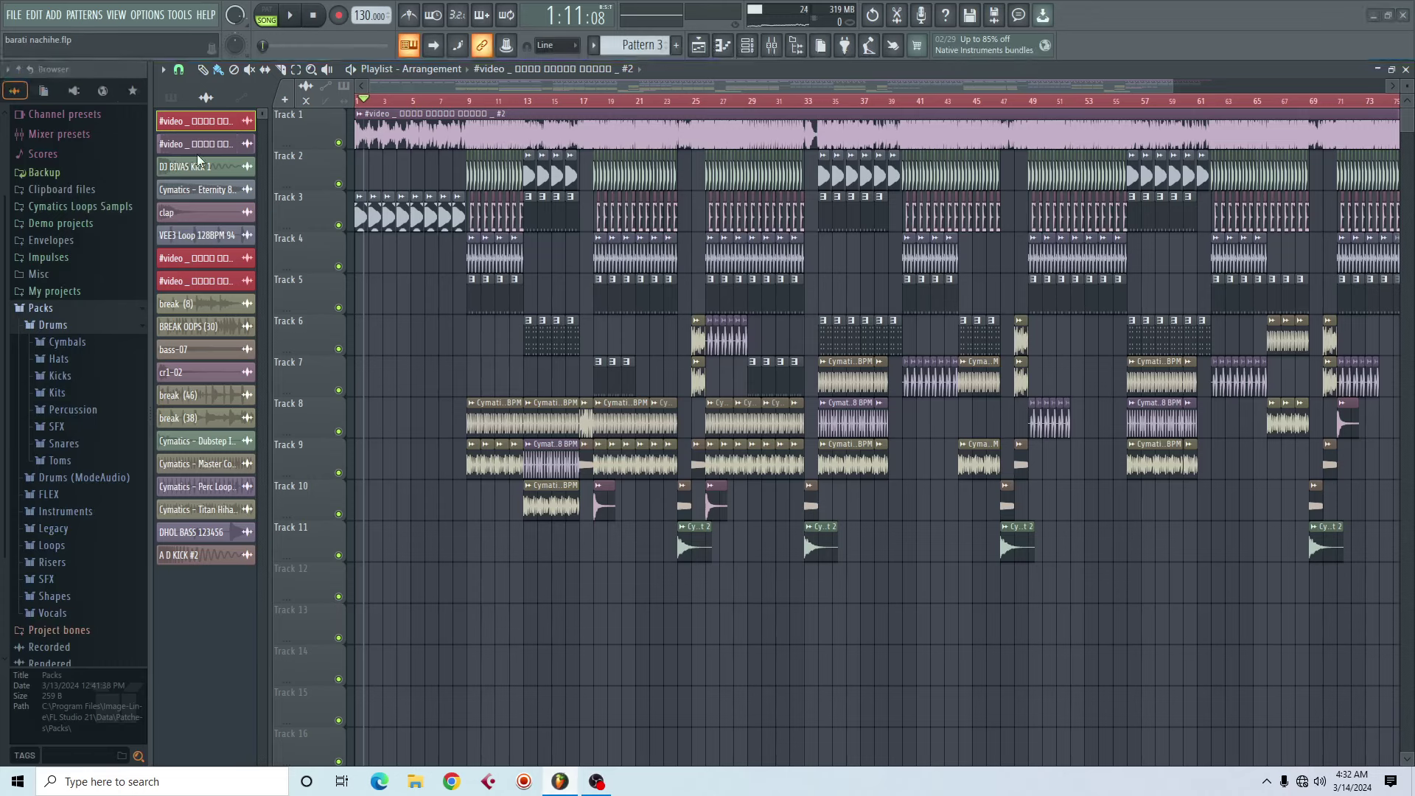
Step: Export the project data files into the FLP Project folder on the desktop
left_click(12, 15)
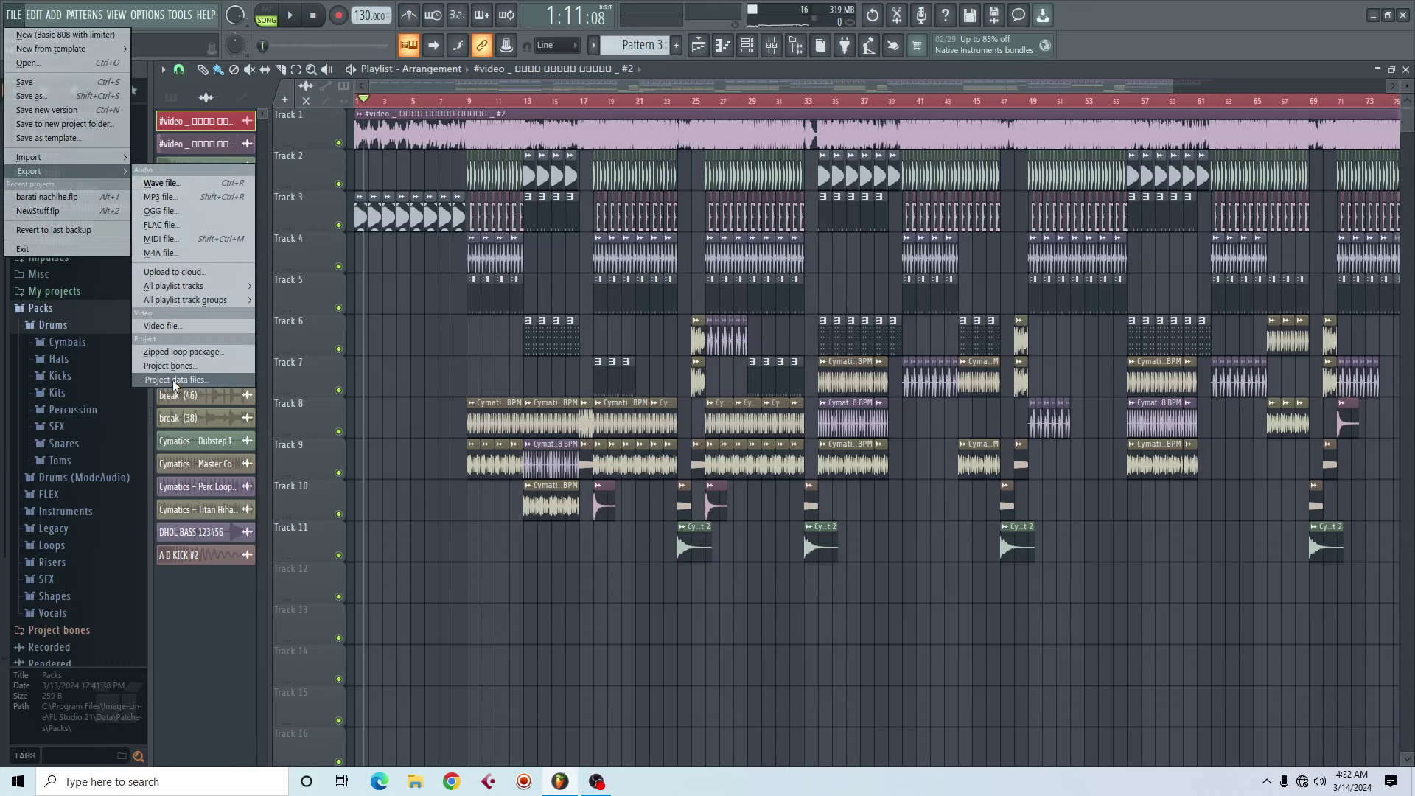
left_click(175, 380)
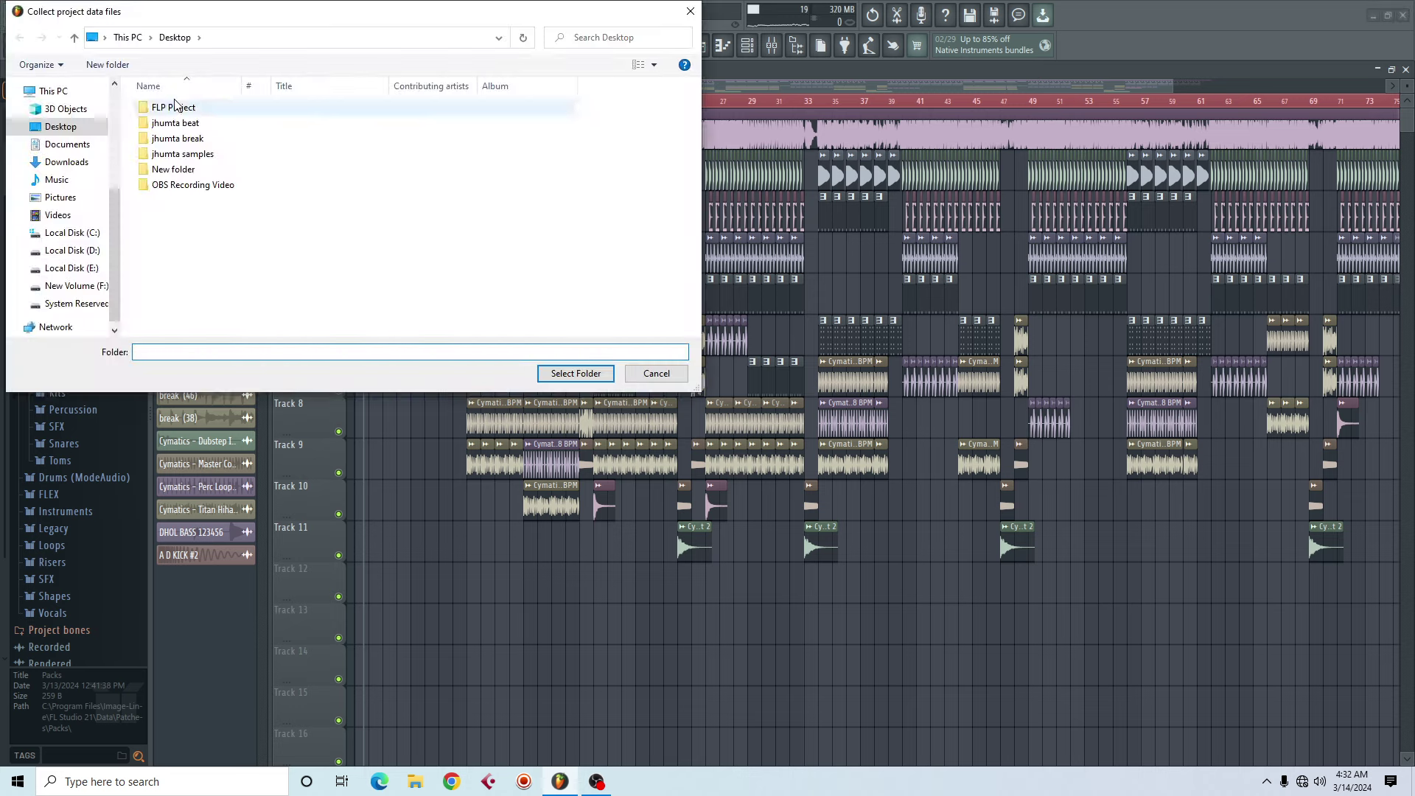
left_click(177, 107)
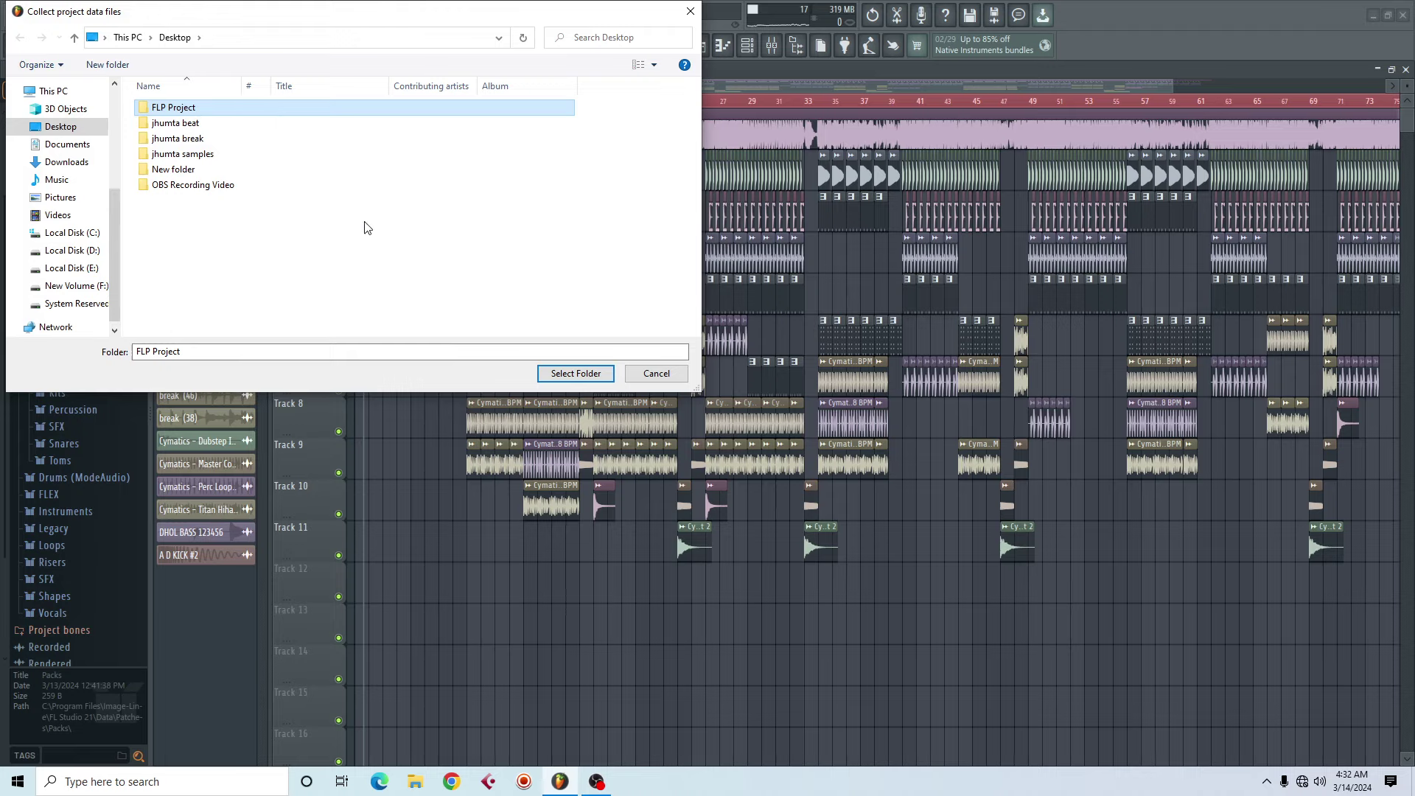
left_click(579, 373)
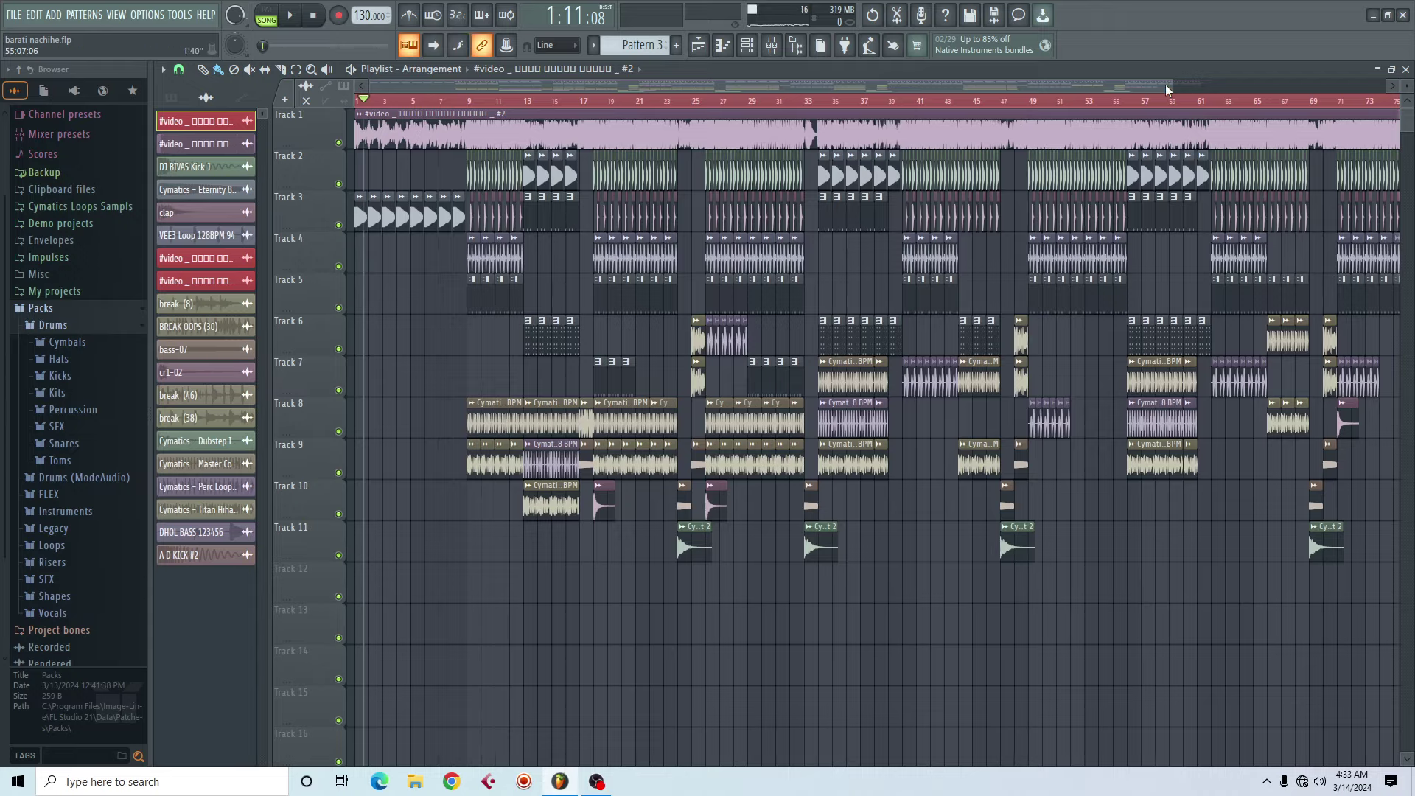
left_click_drag(1171, 85, 683, 85)
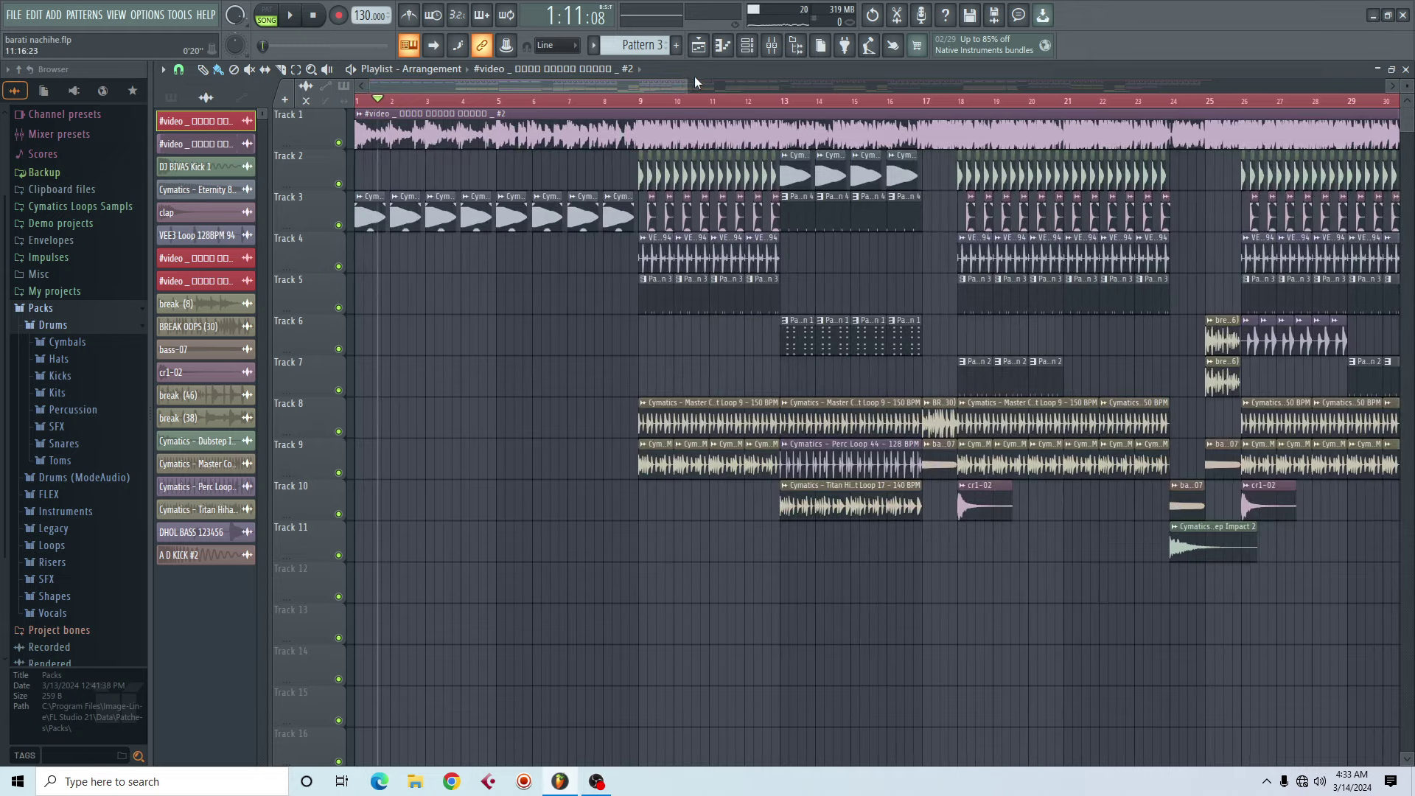
left_click_drag(687, 85, 1134, 86)
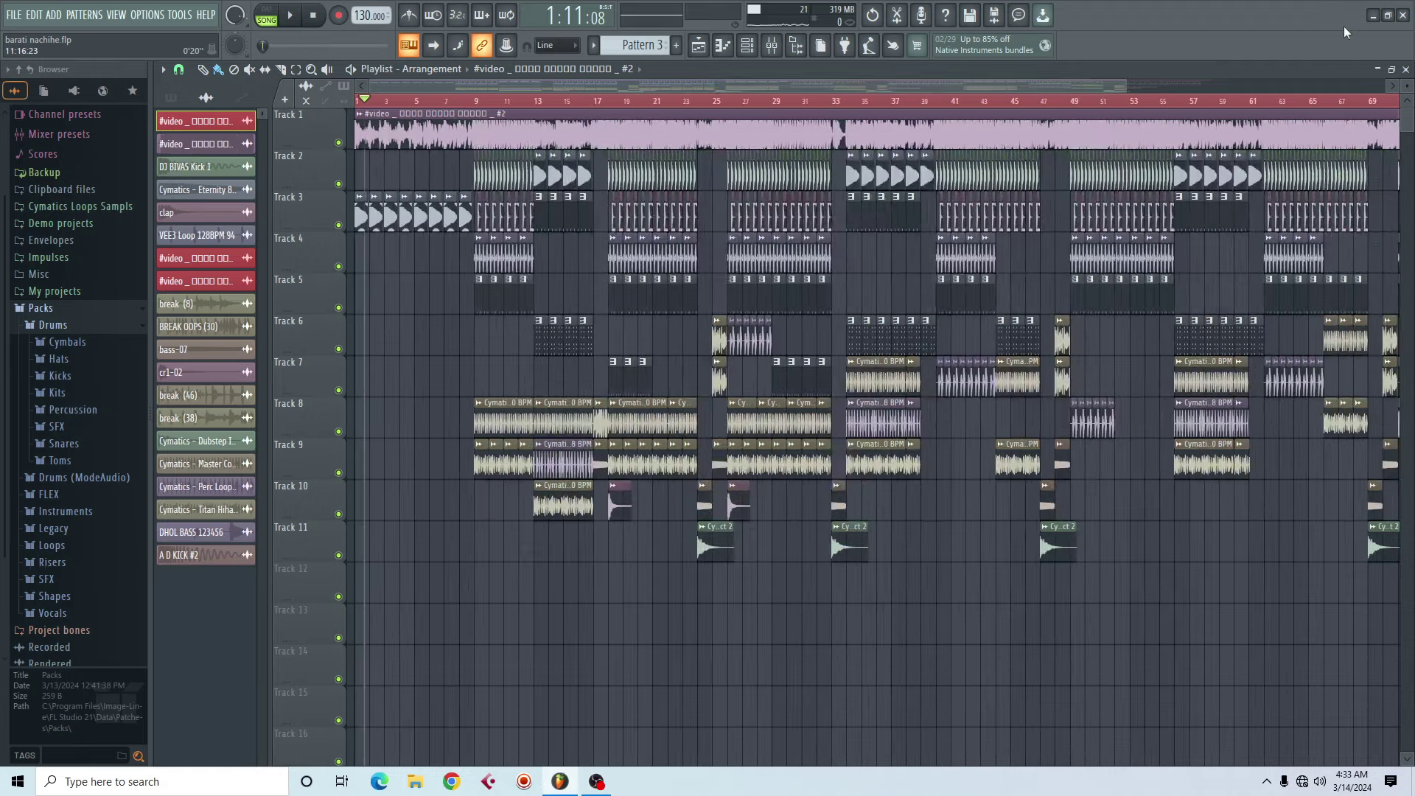
Step: Check the exported sample files in the desktop's FLP Project folder, close it, and switch back to FL Studio
left_click(1372, 15)
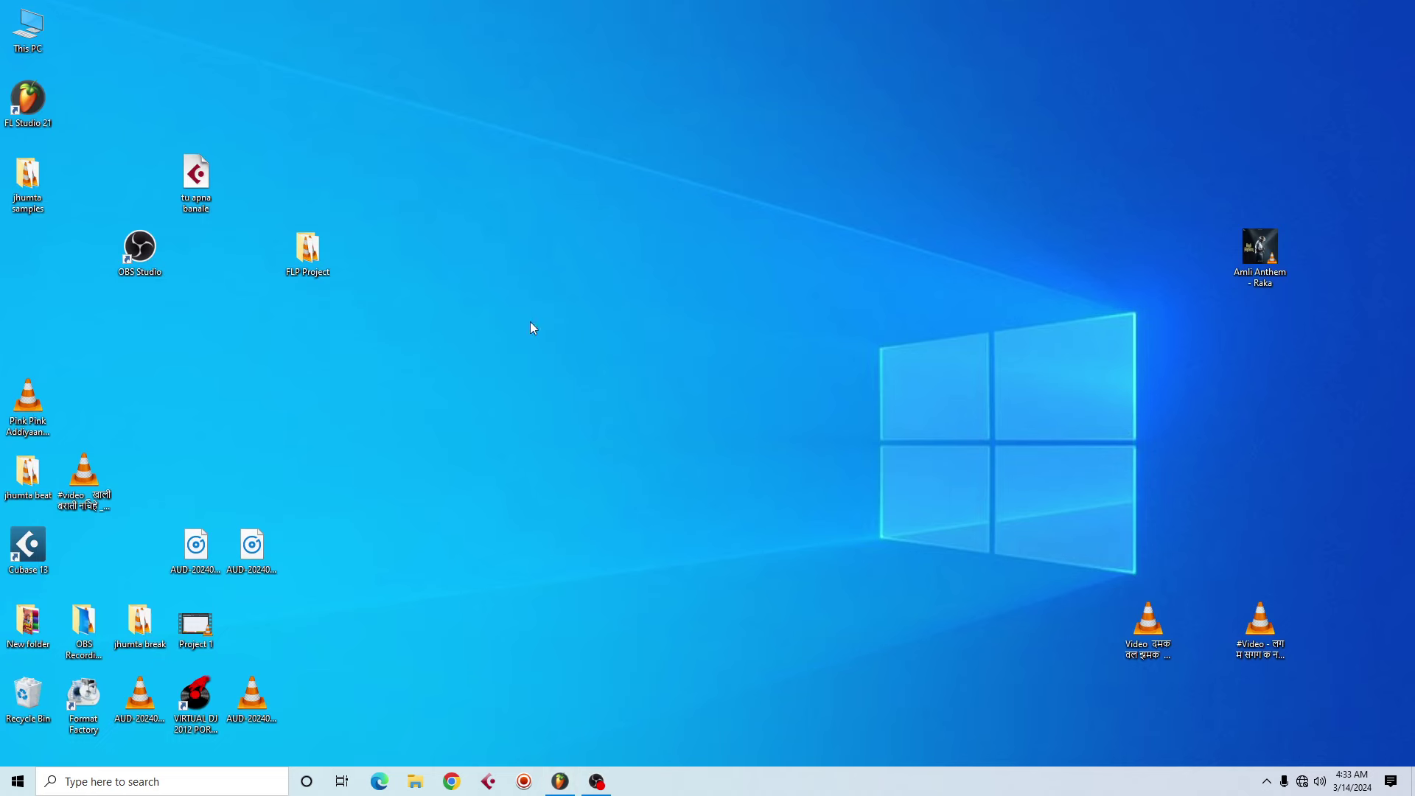
right_click(304, 245)
left_click(385, 255)
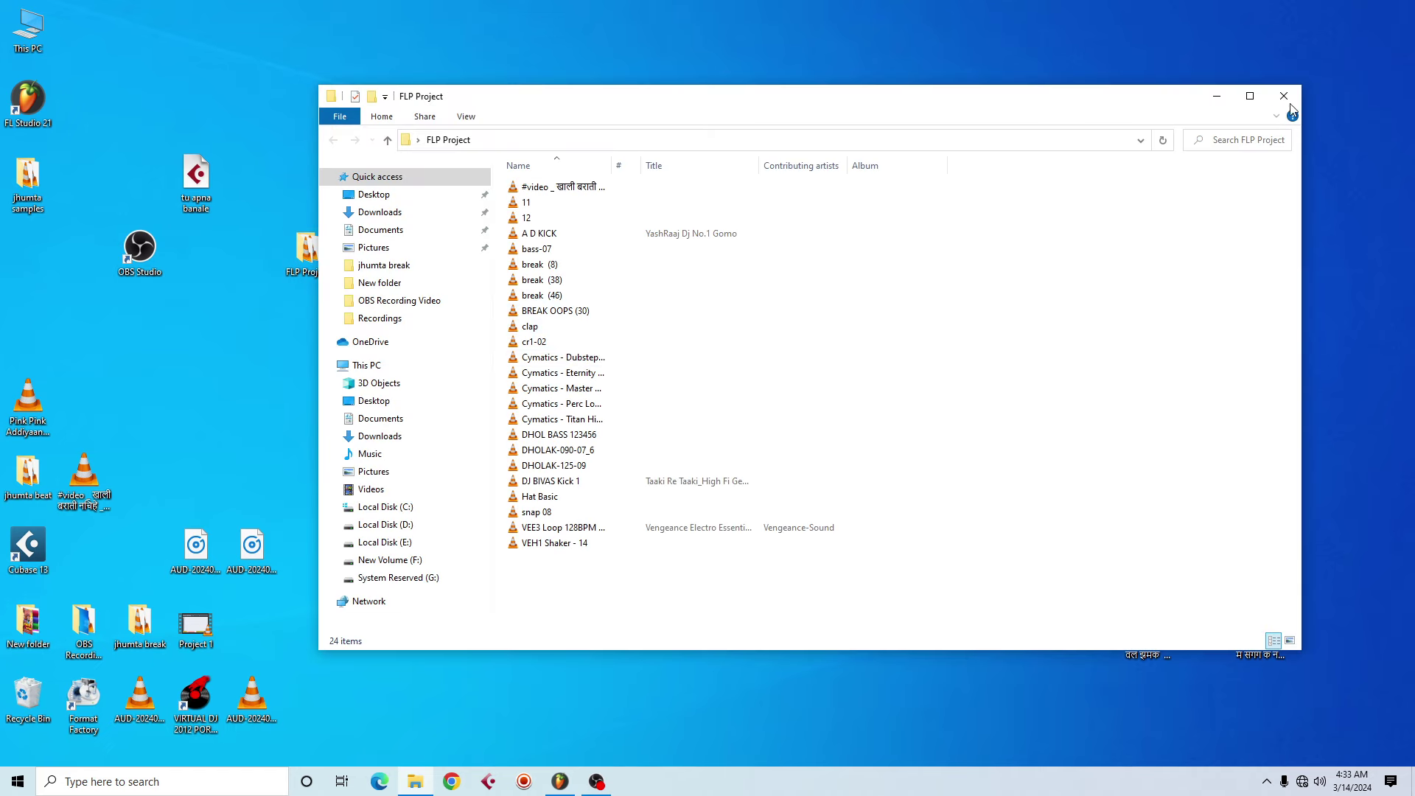
left_click(1288, 96)
left_click(560, 781)
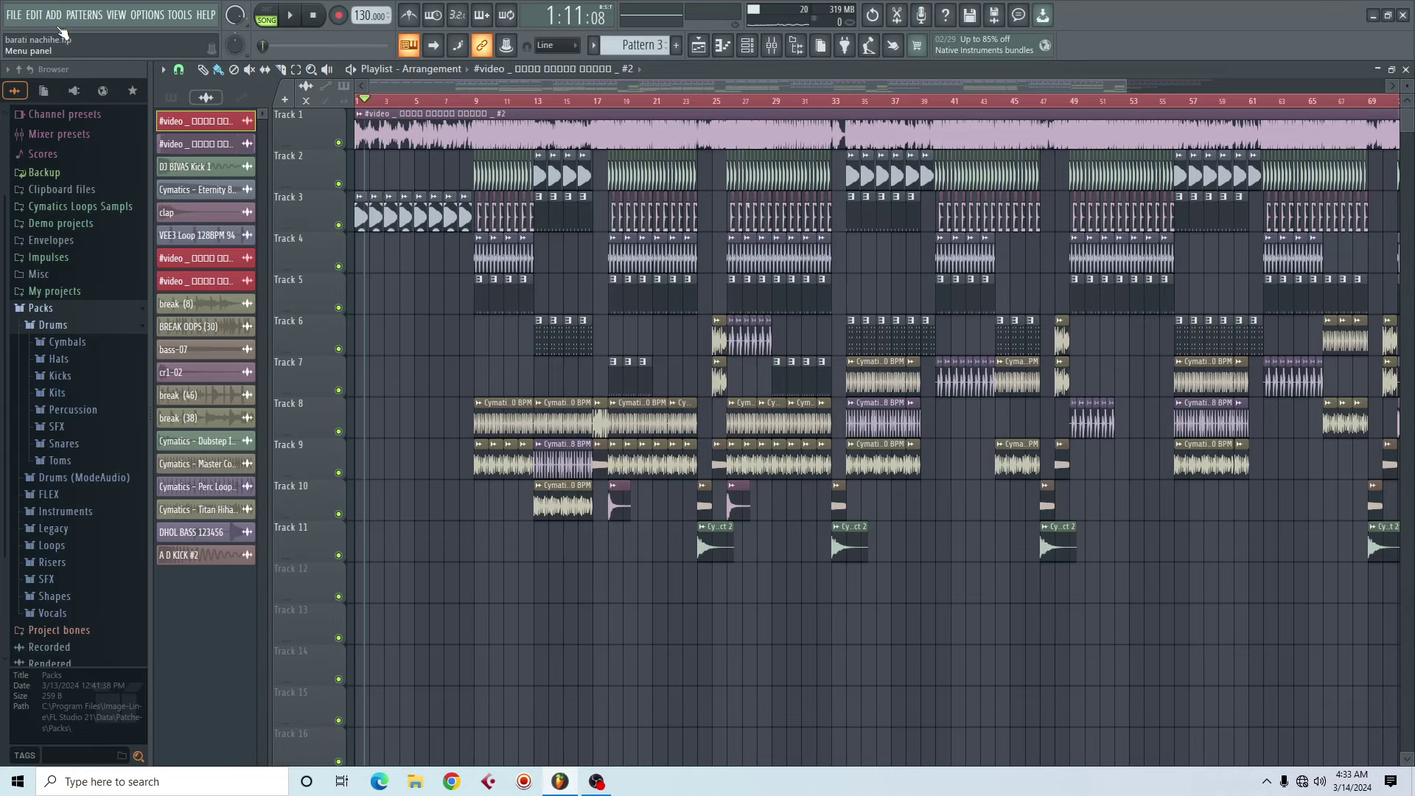
Step: Save a copy of the project as "barati nachihe" in FL Studio song format inside the FLP Project folder on the desktop
left_click(14, 16)
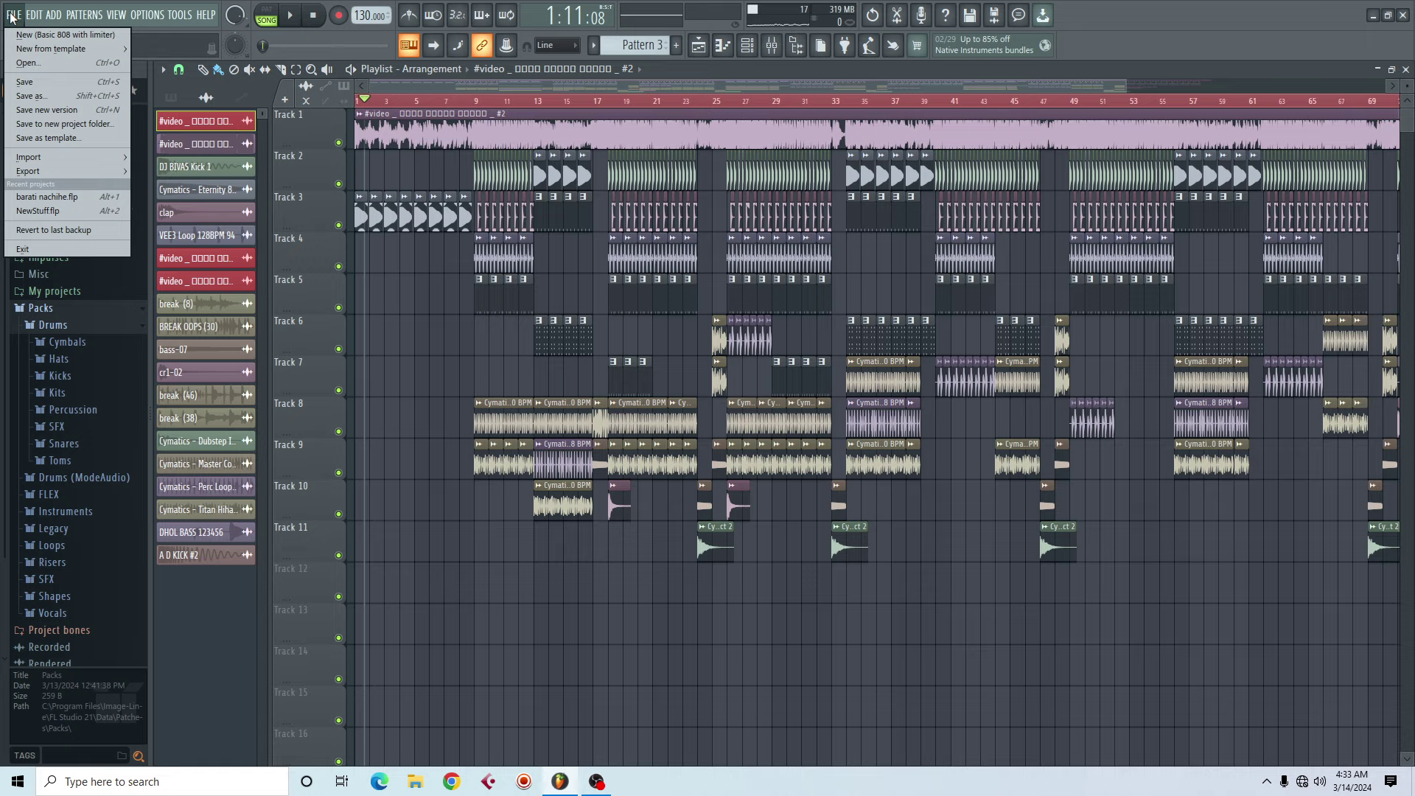
left_click(40, 99)
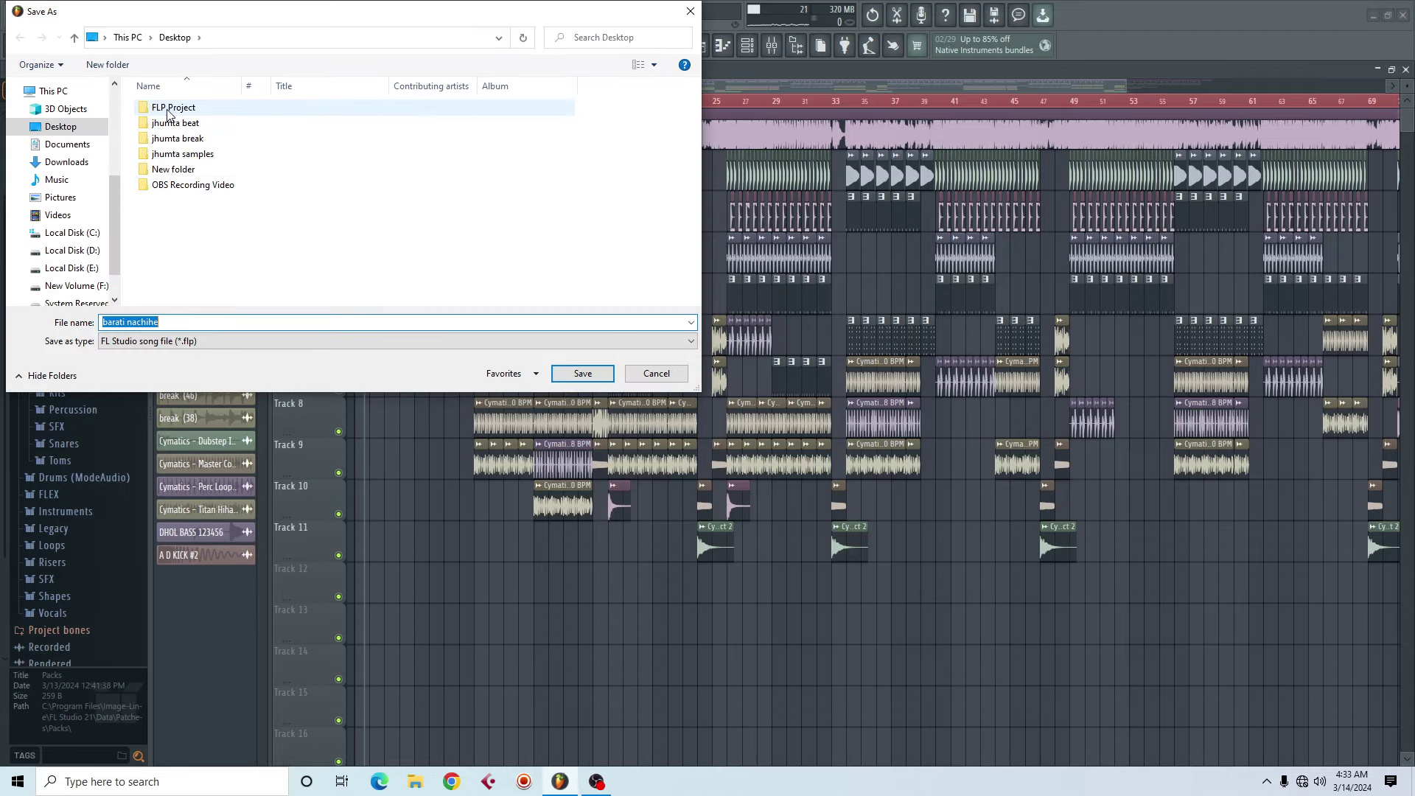
left_click(178, 108)
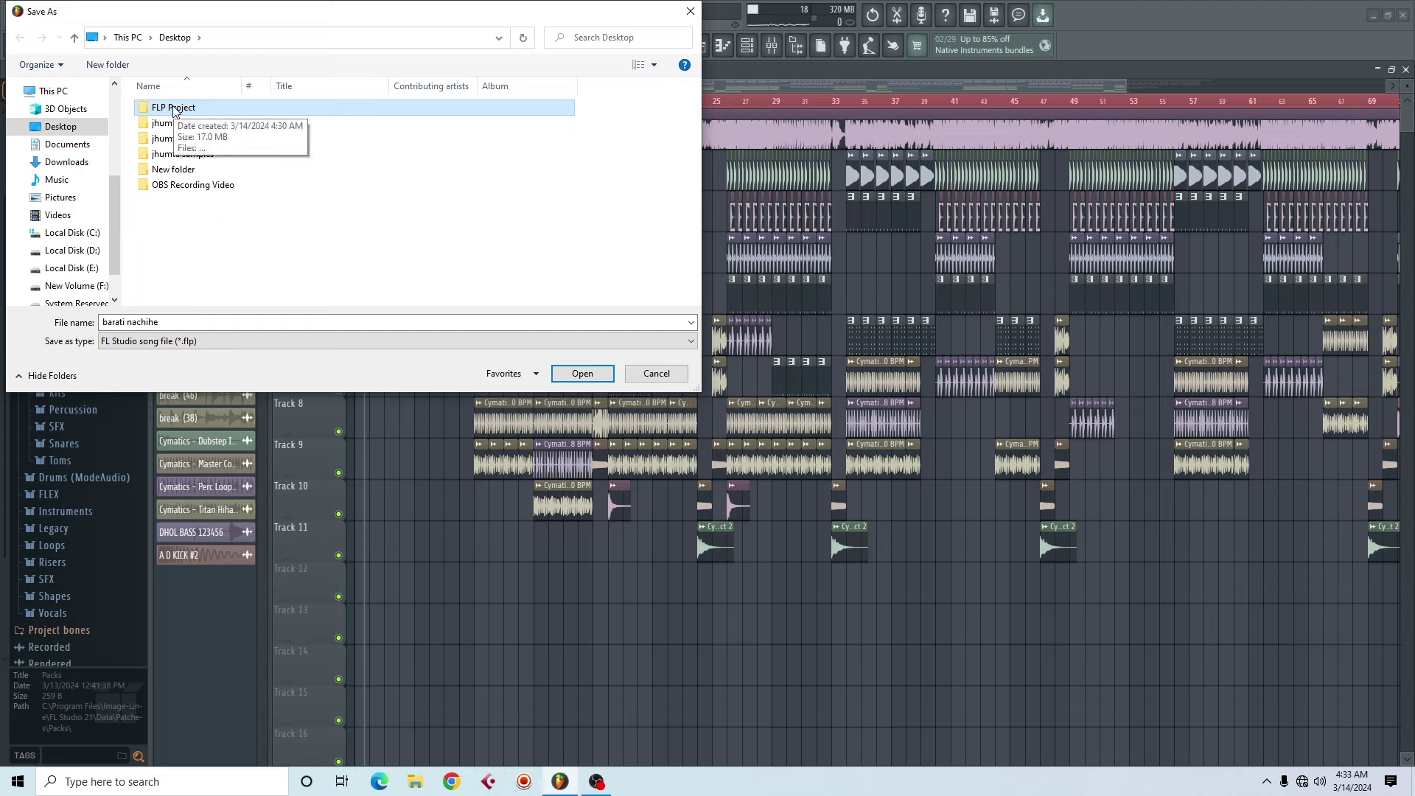
double_click(174, 108)
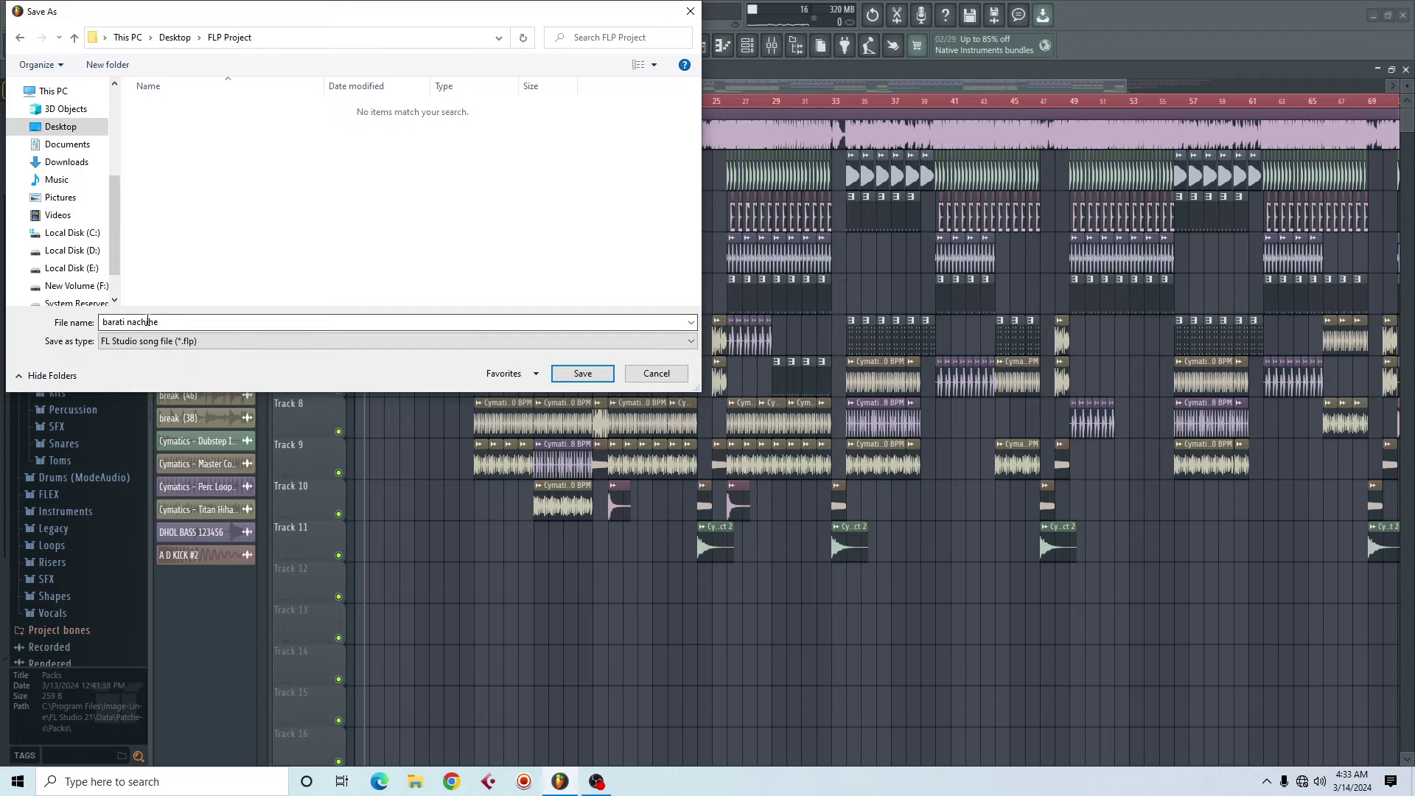
left_click_drag(167, 322, 93, 323)
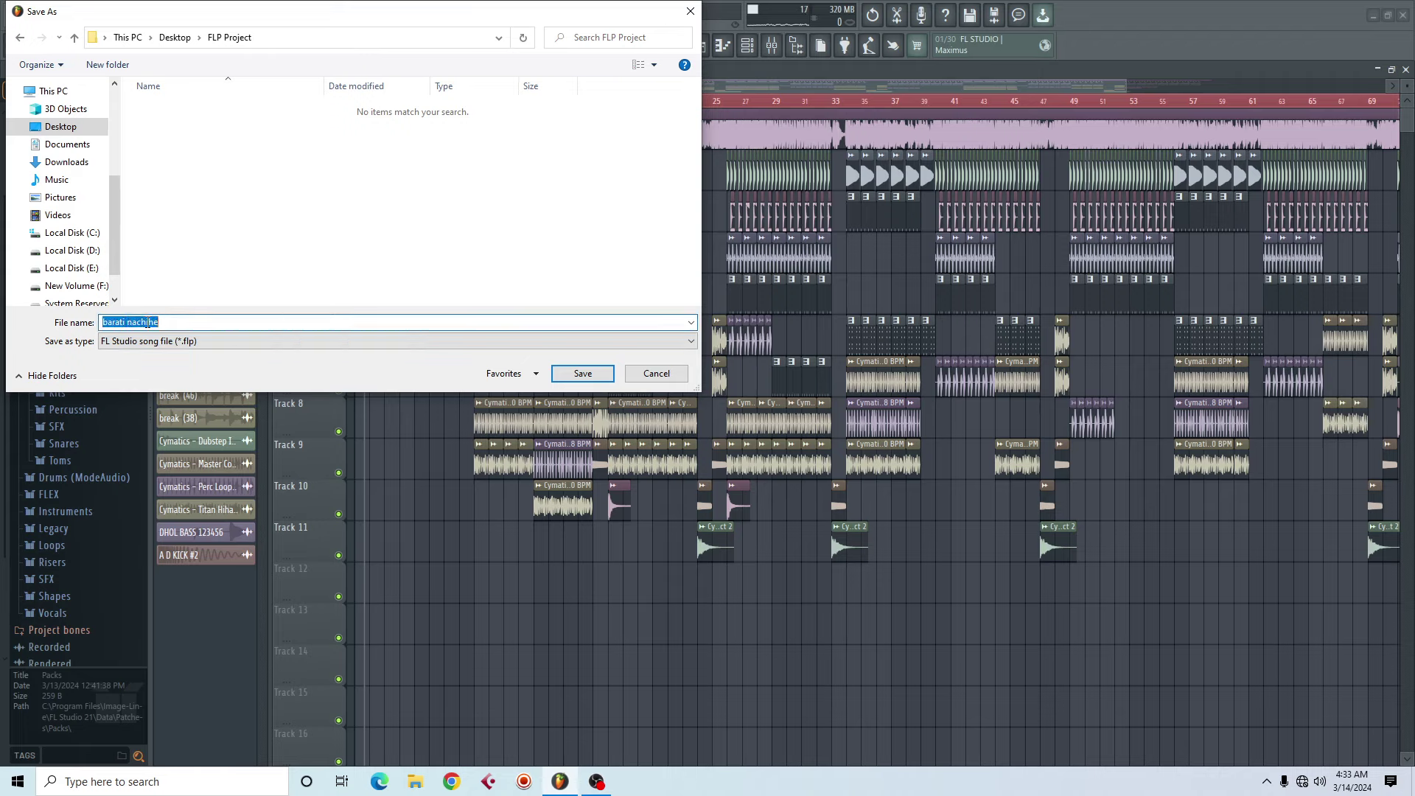
left_click(199, 323)
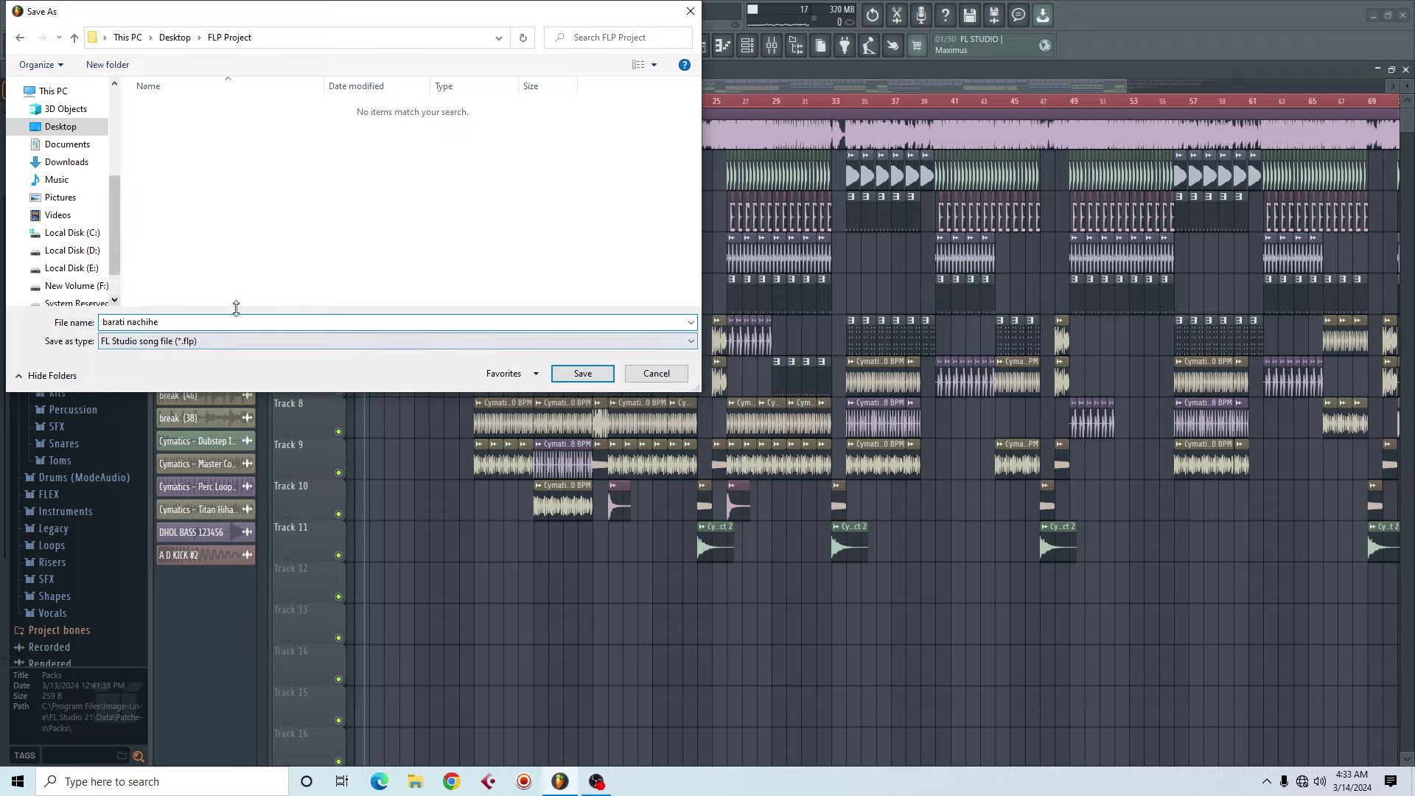
left_click(584, 373)
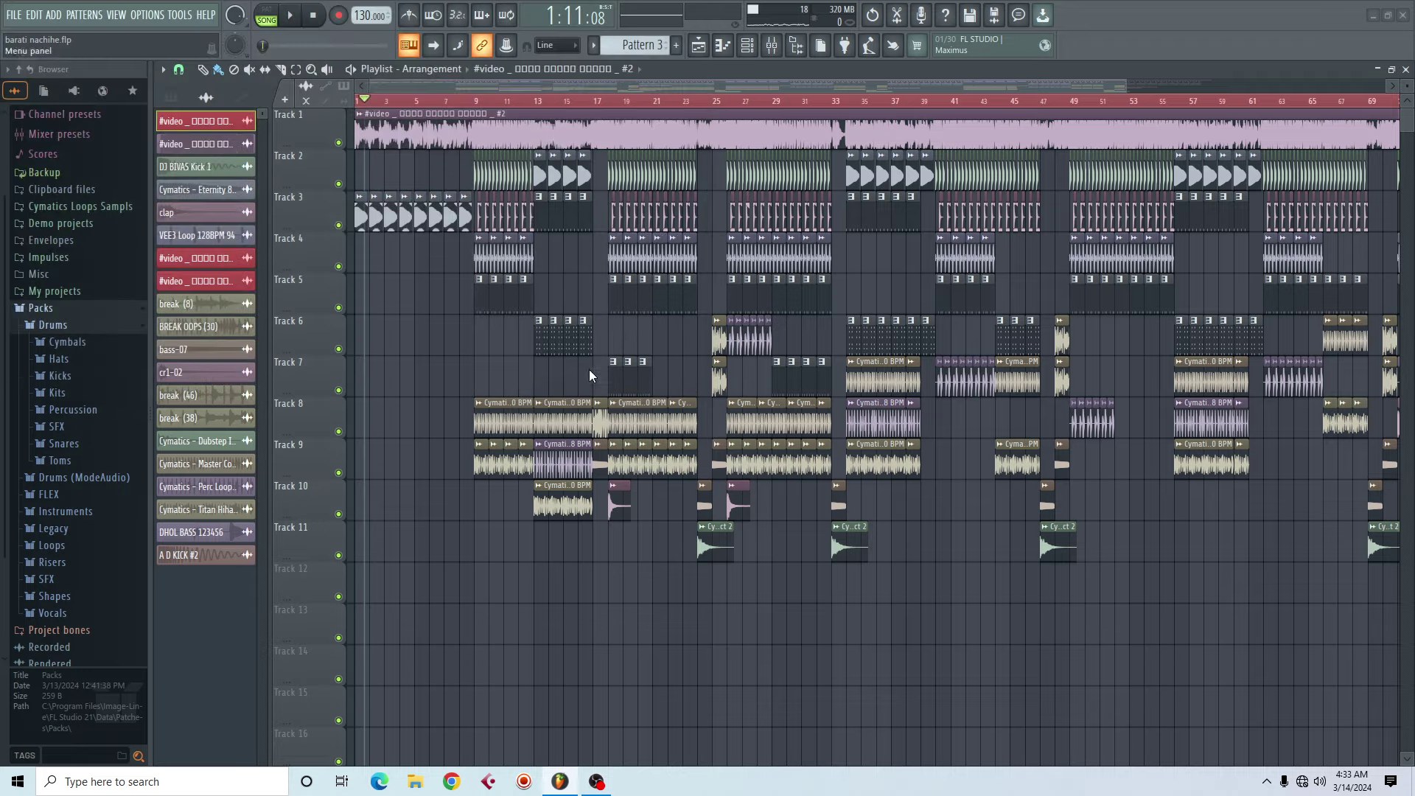
Step: Exit FL Studio and open the desktop's FLP Project folder to examine the barati nachihe project file, selecting it and all the samples
left_click(13, 16)
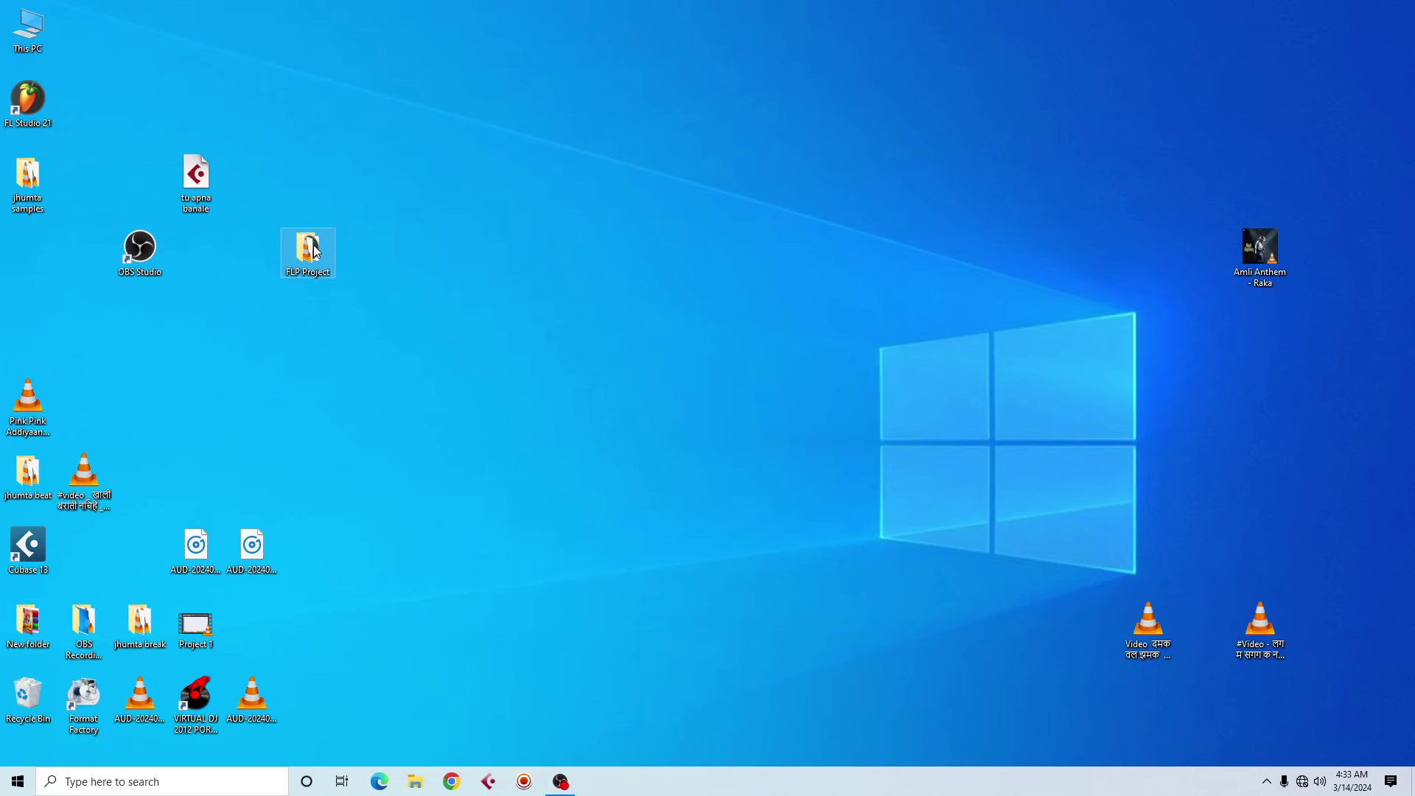
right_click(309, 251)
left_click(348, 256)
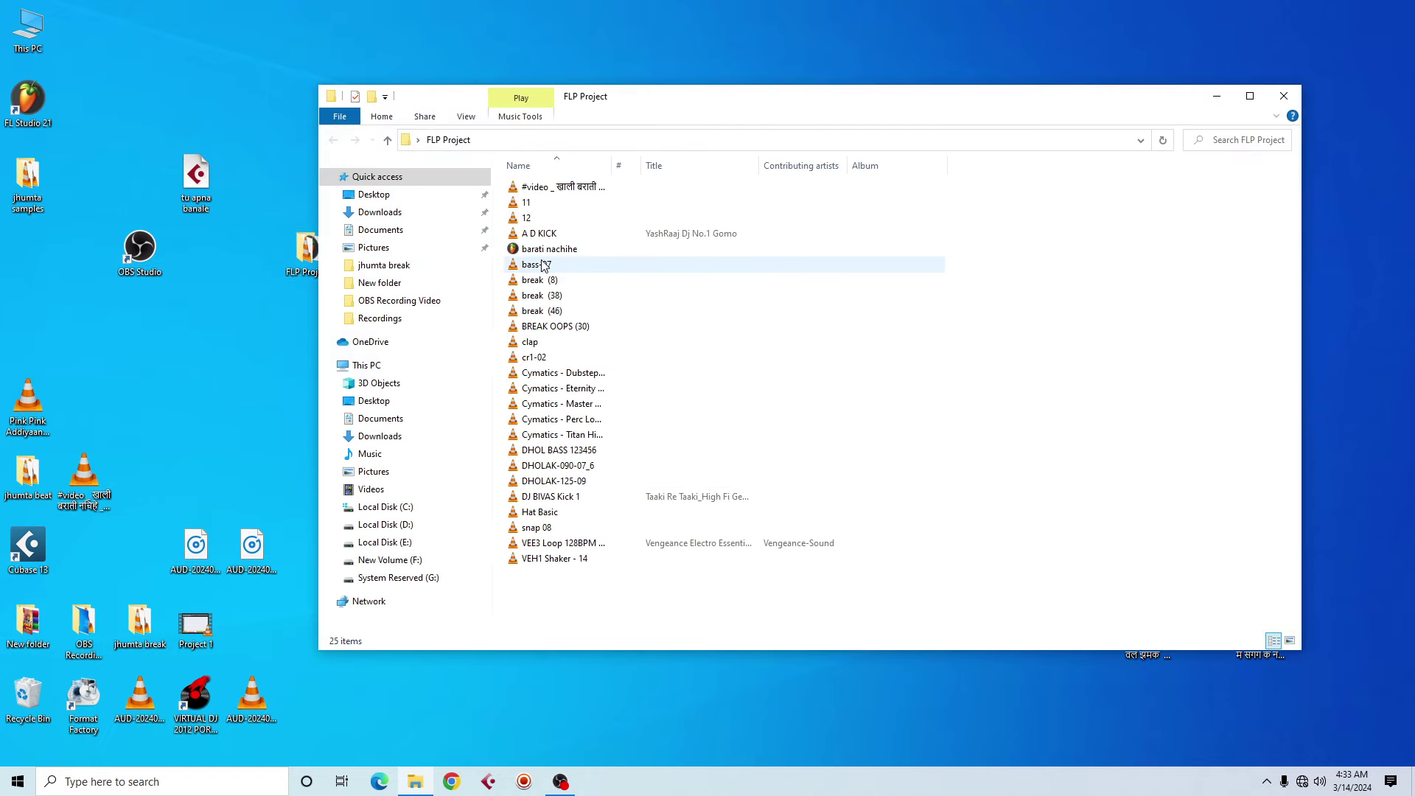
left_click(547, 252)
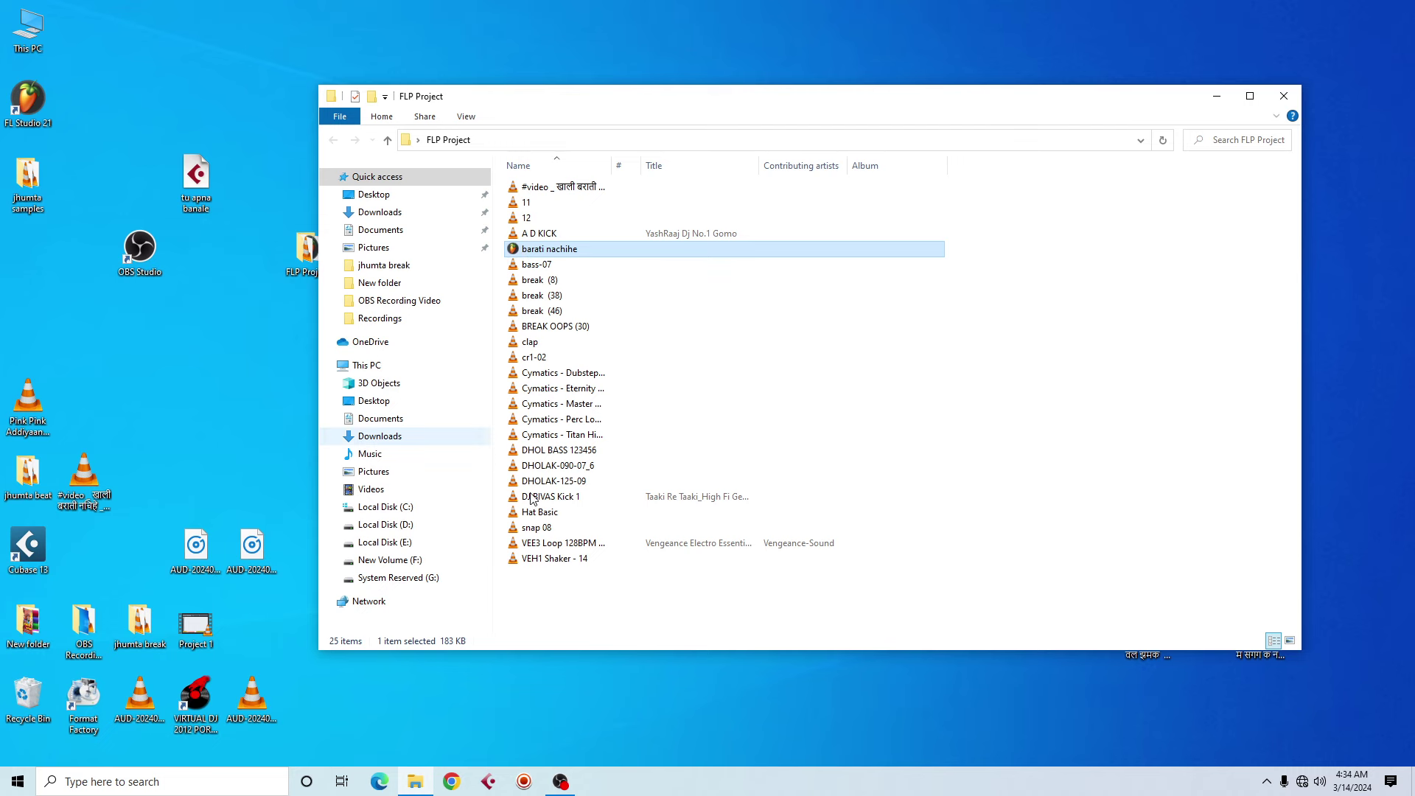
left_click_drag(535, 595, 621, 189)
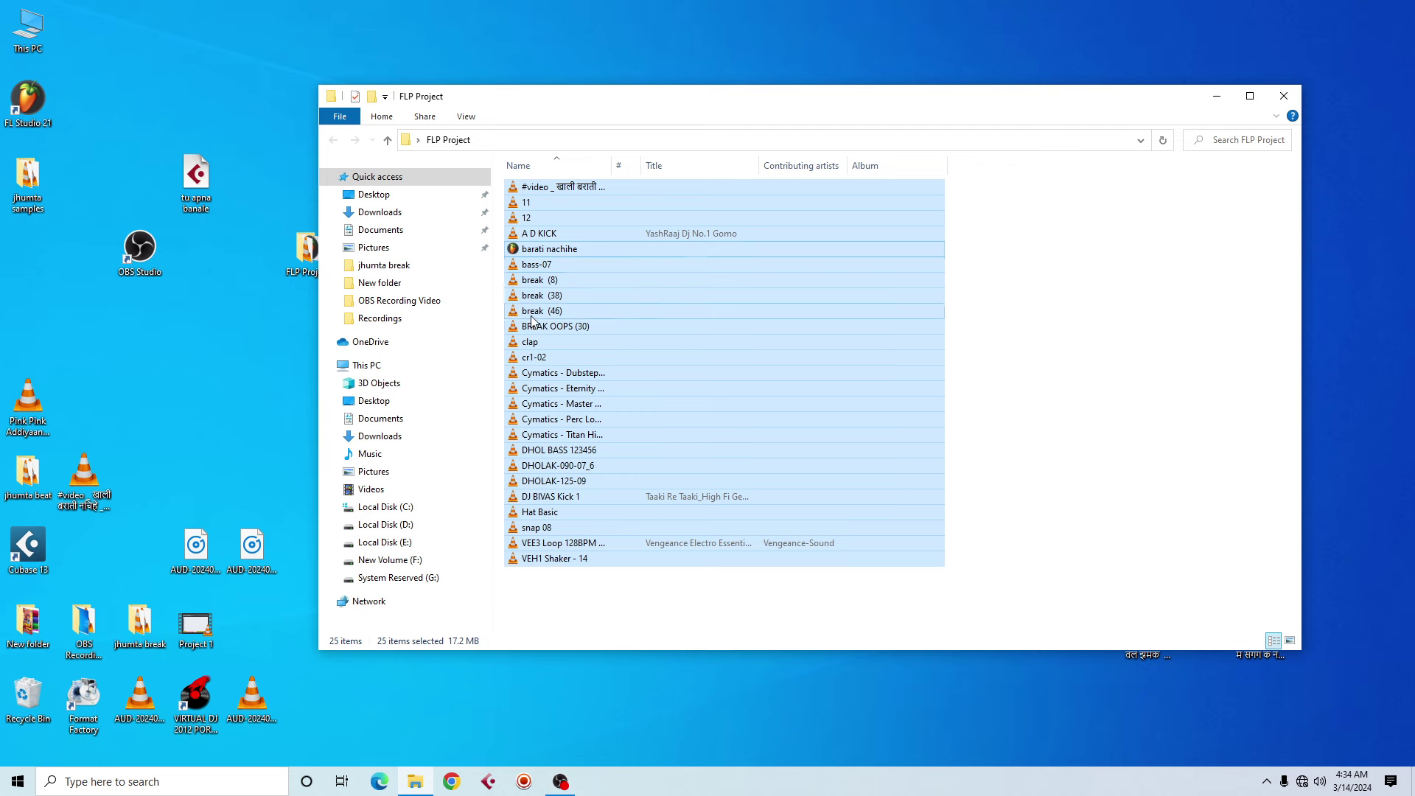
Step: Open the barati nachihe project file from the FLP Project folder in FL Studio and close its floating plugin and channel rack windows
left_click(532, 326)
left_click(527, 252)
right_click(527, 253)
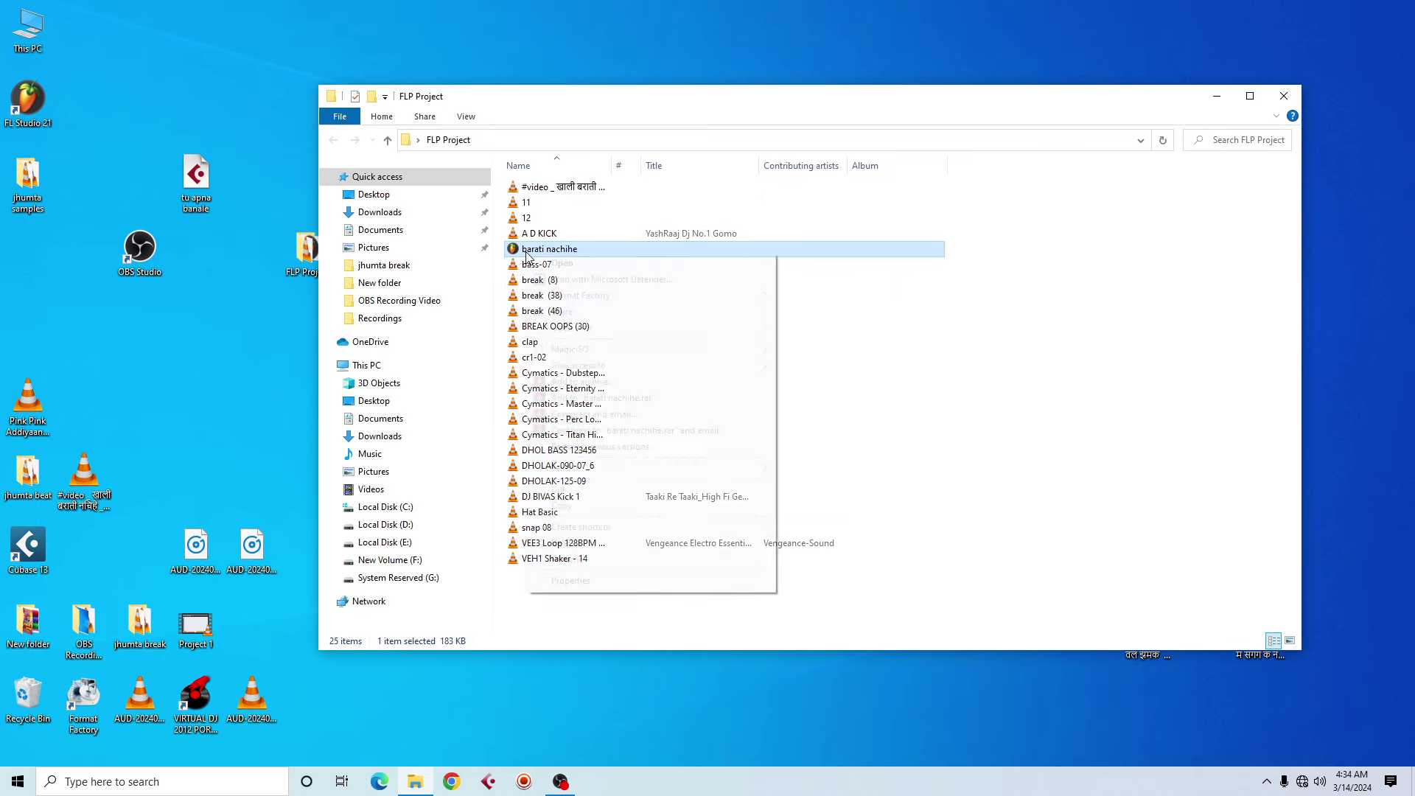
left_click(589, 267)
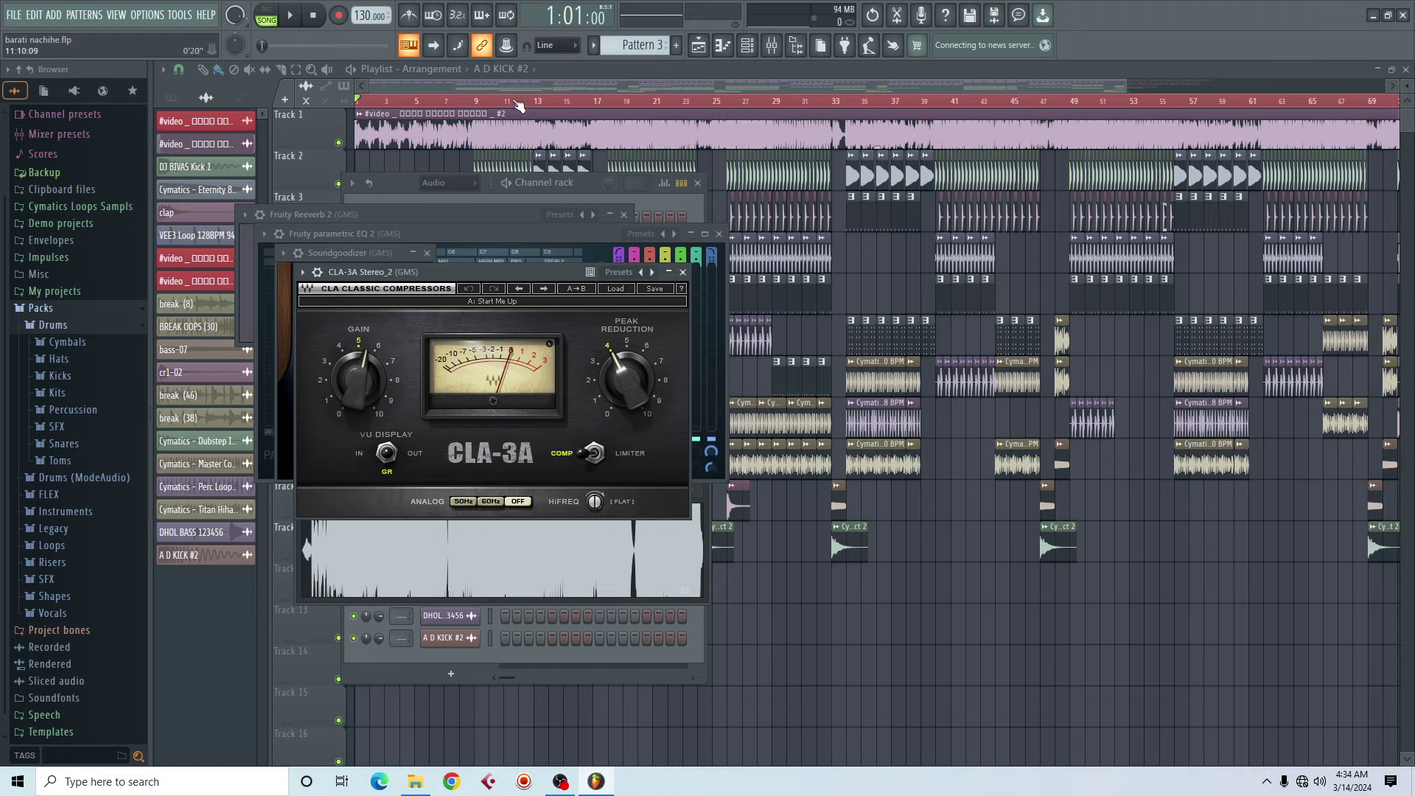
key("F12")
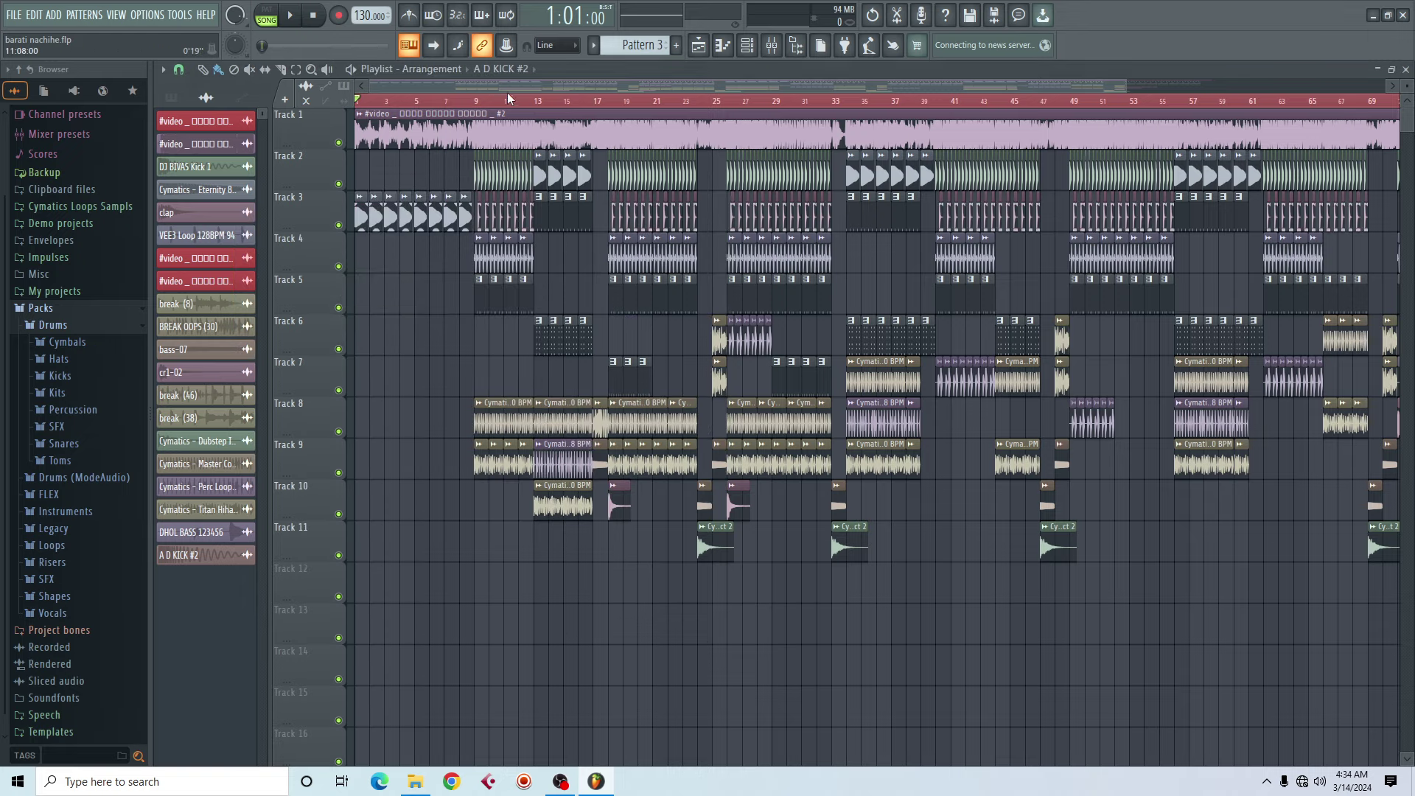
Step: Save the reopened barati nachihe project under its existing name
left_click(13, 14)
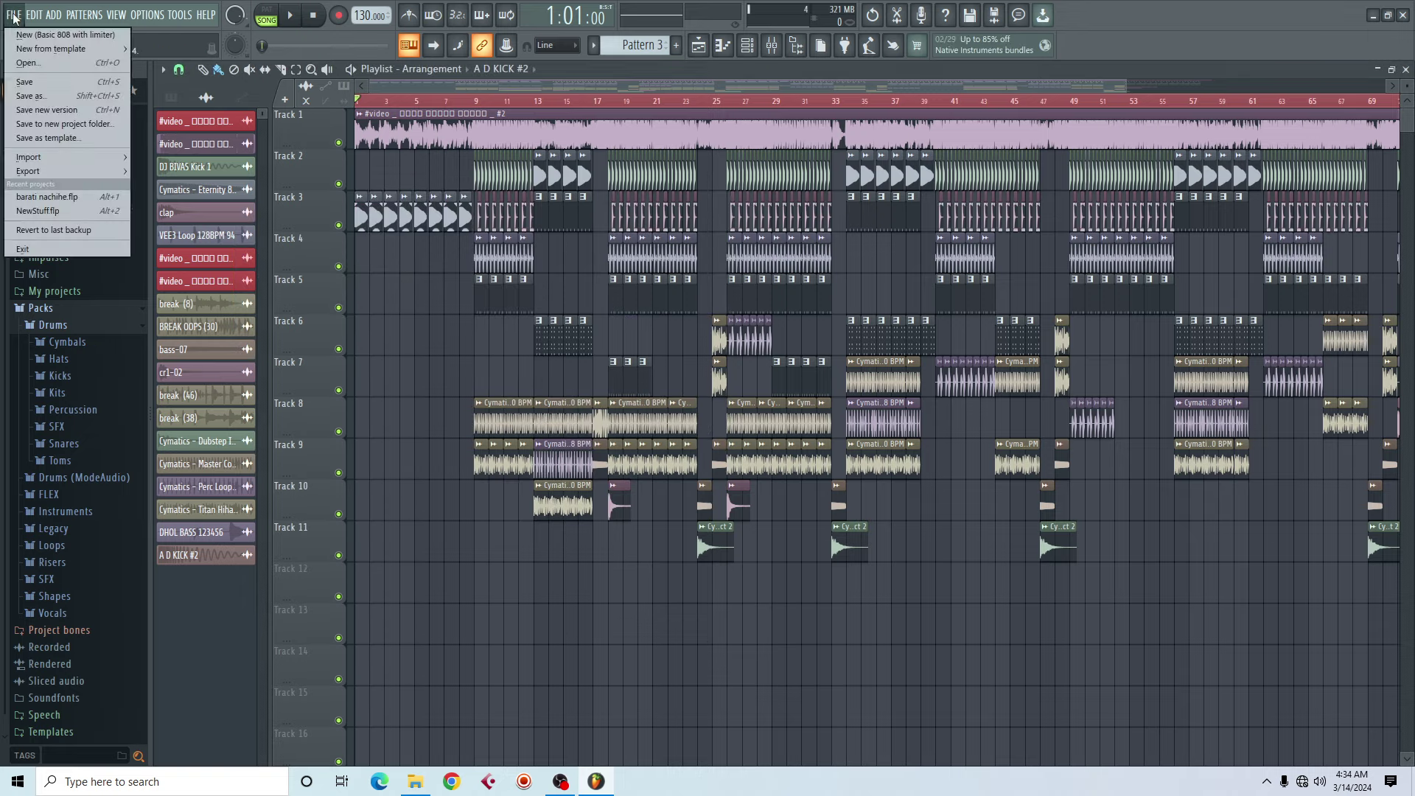
left_click(30, 81)
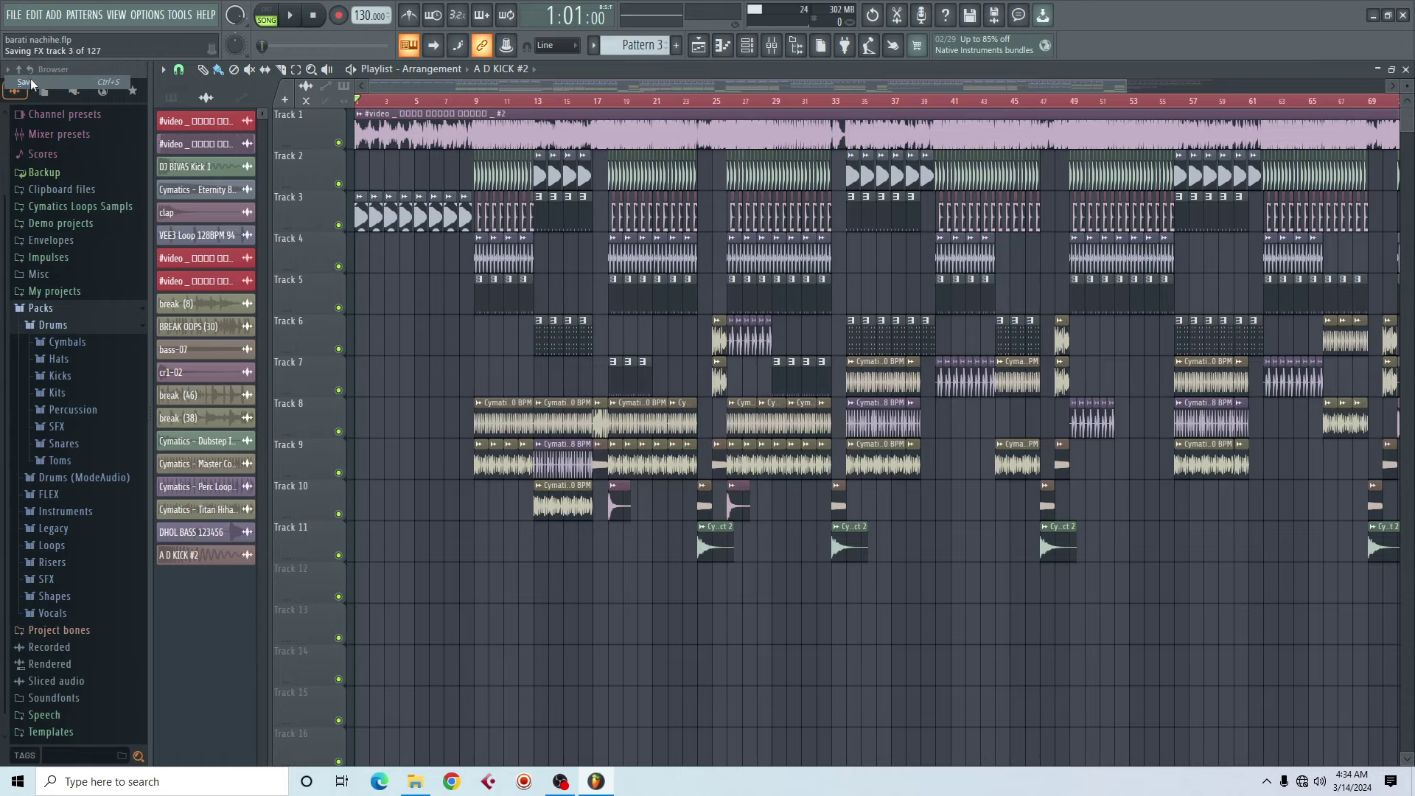
left_click(15, 15)
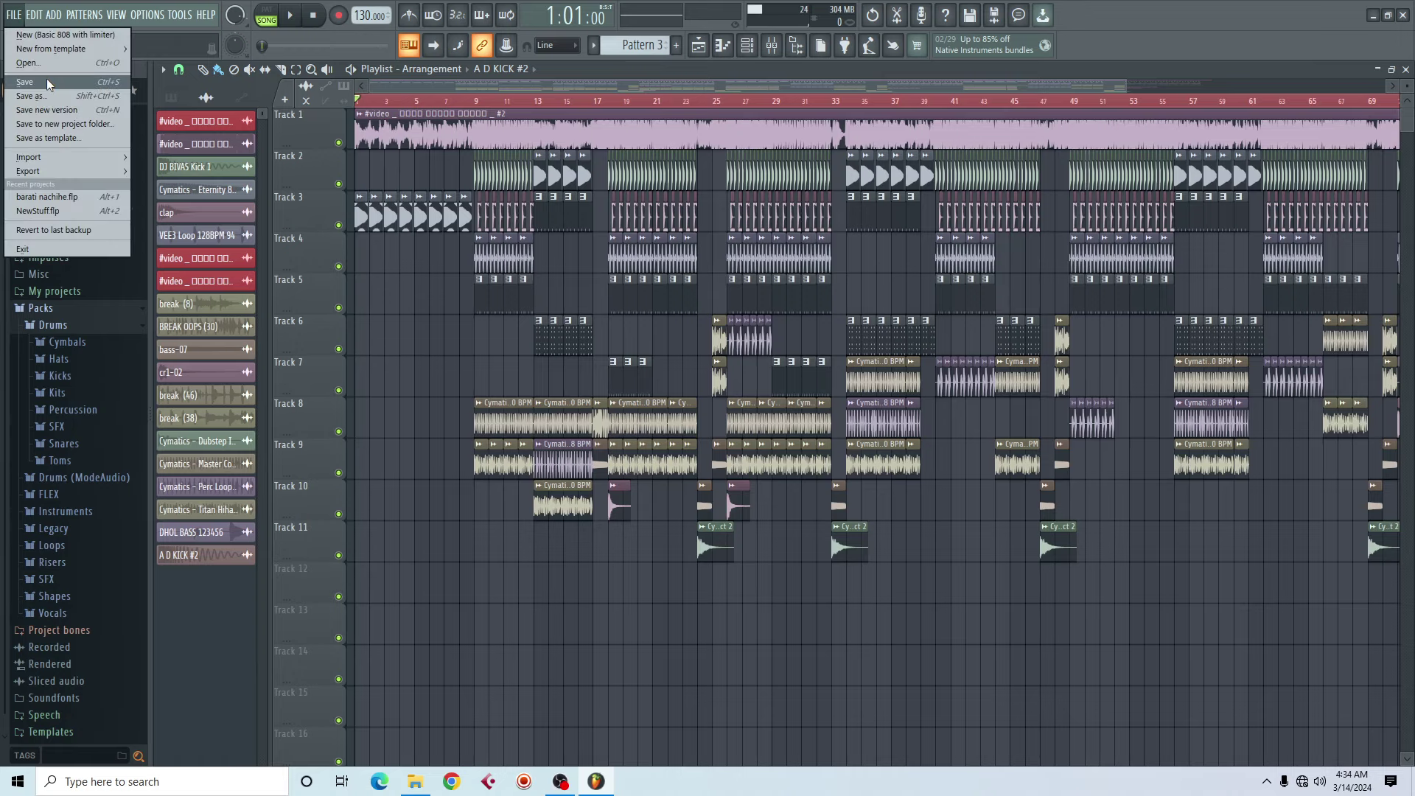
left_click(466, 88)
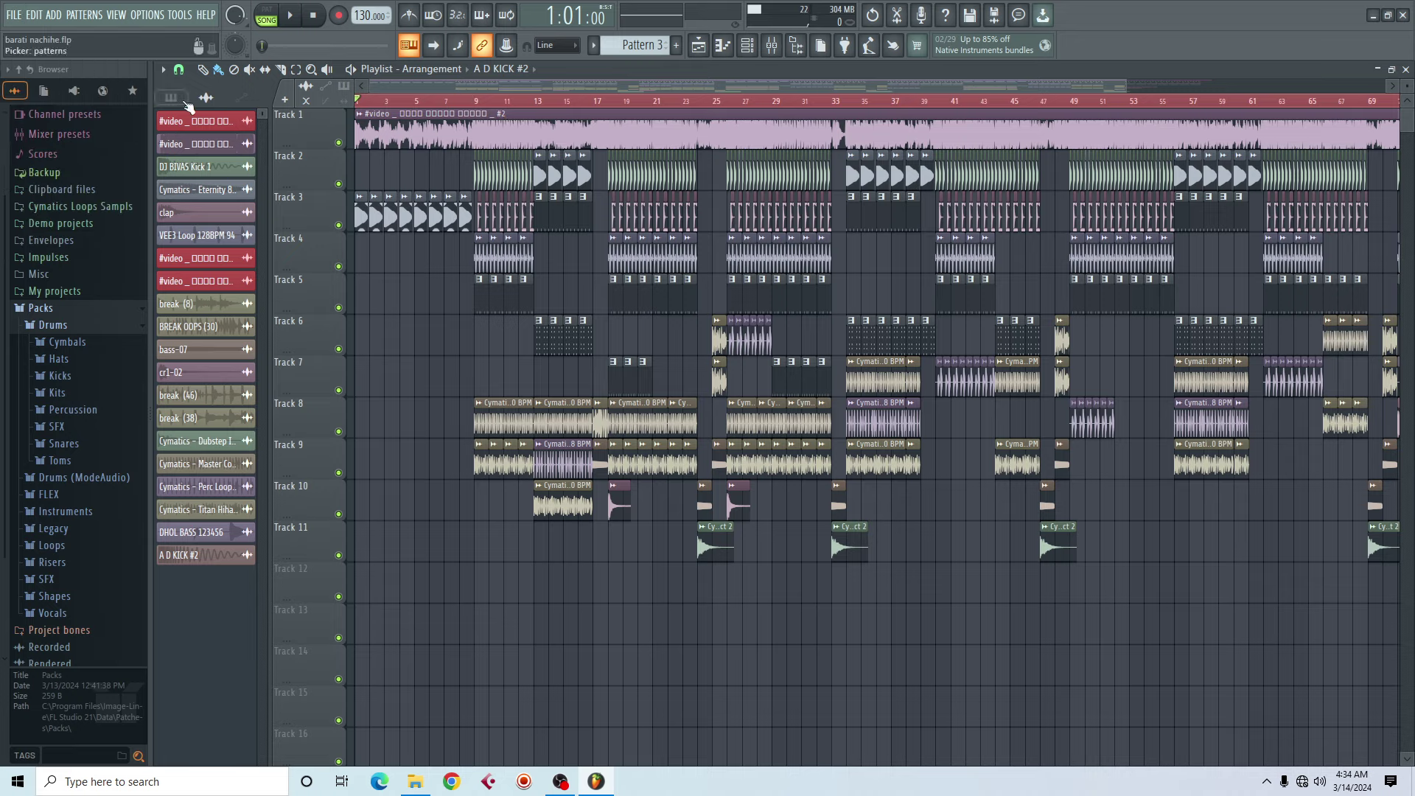
left_click(15, 14)
mouse_move(79, 168)
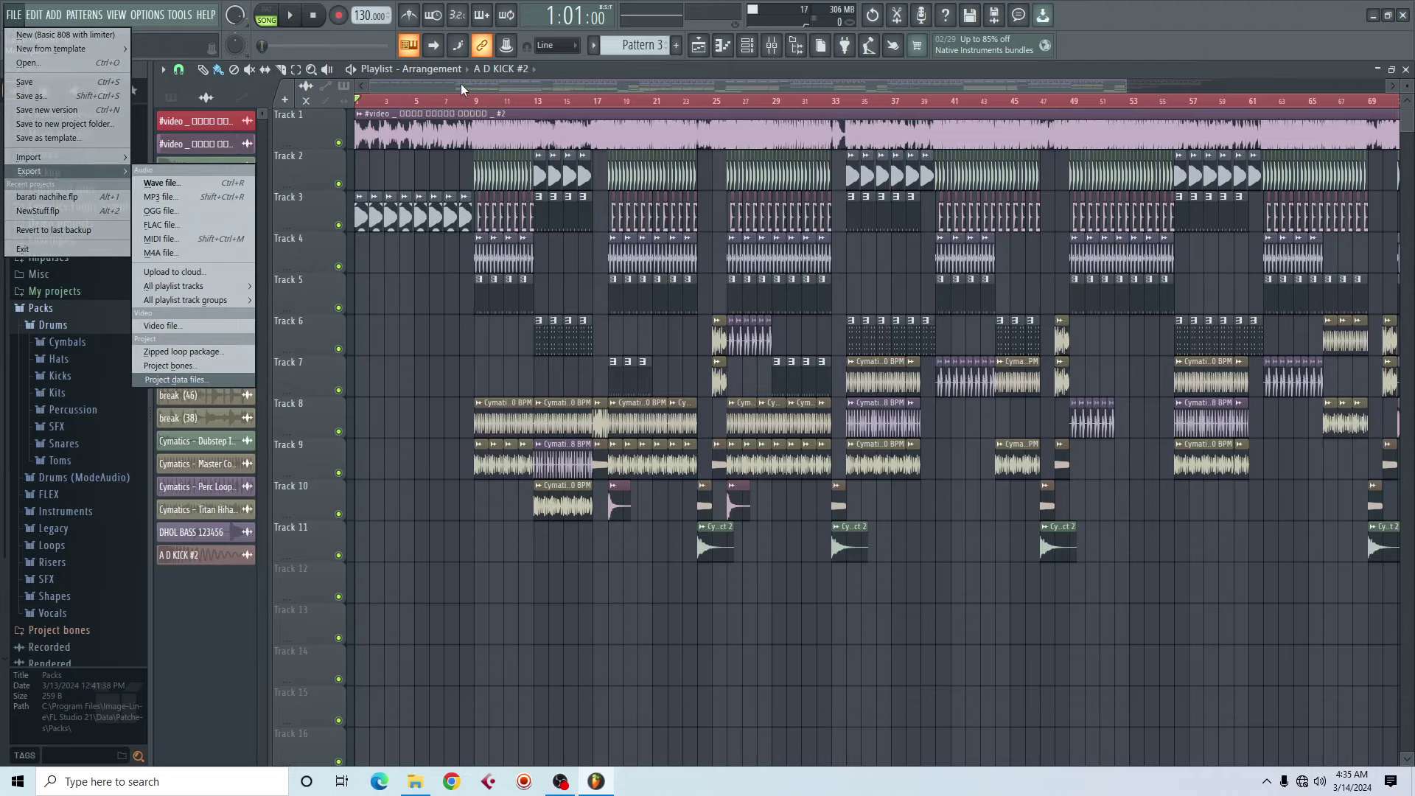
left_click(371, 100)
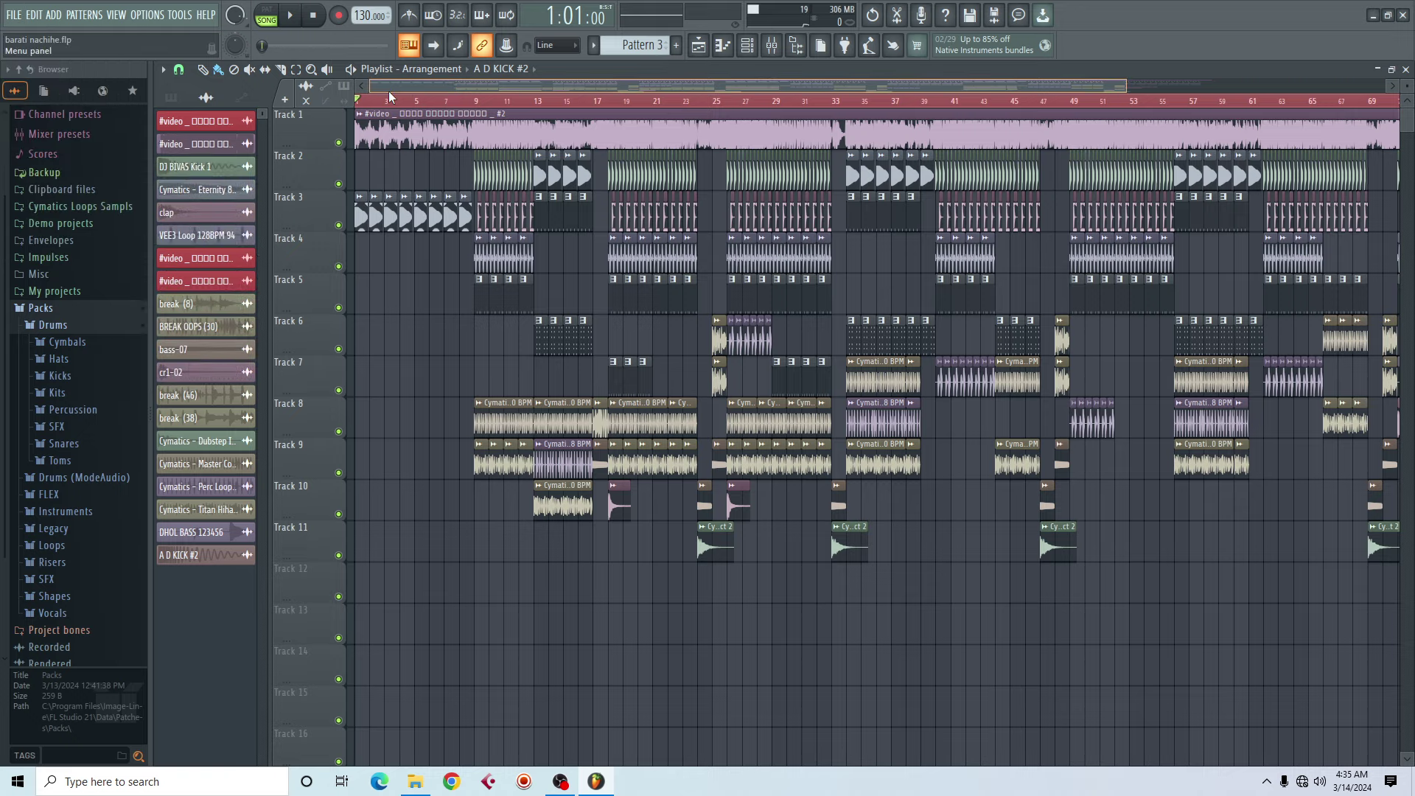
left_click(381, 98)
left_click(335, 101)
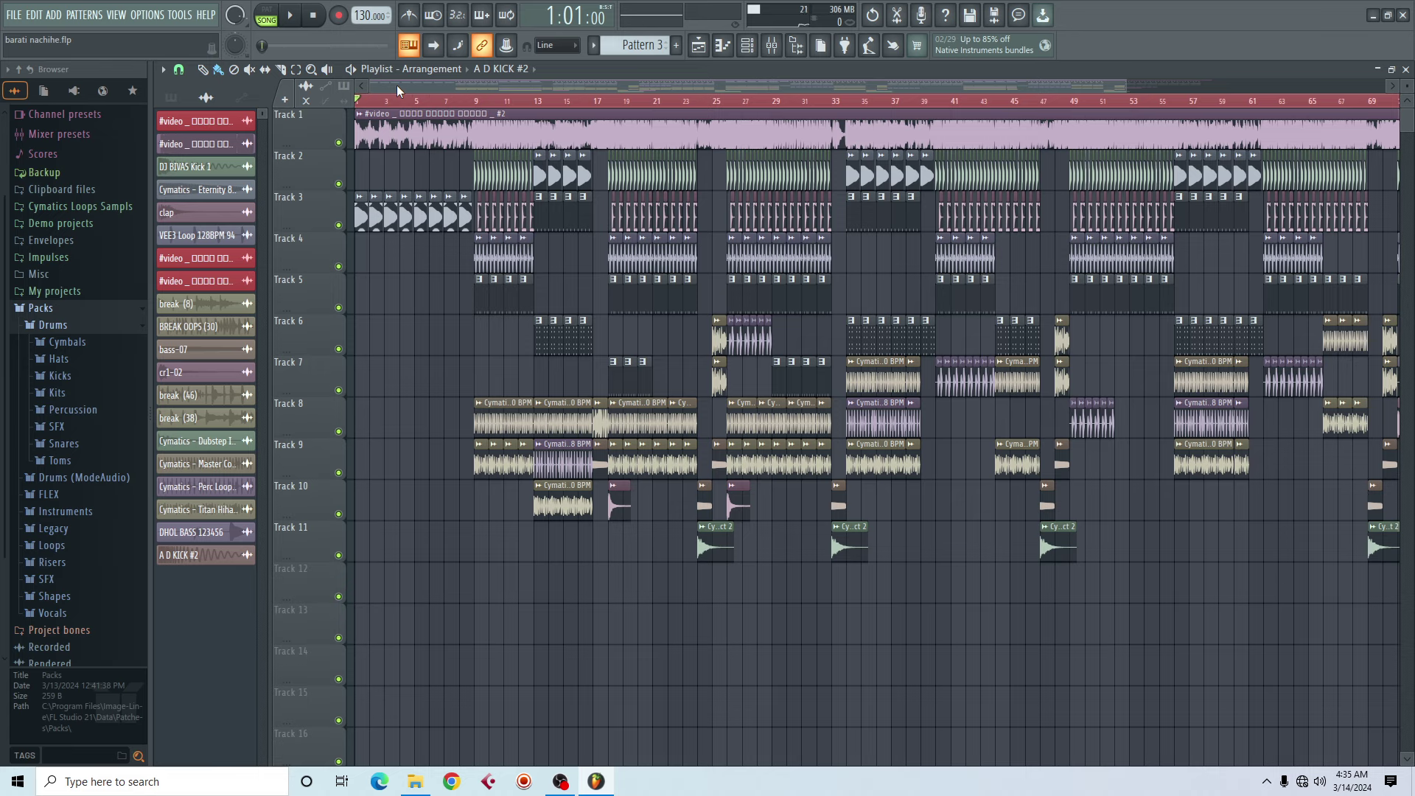
Step: Look over the project's channels in the channel rack, selecting the first #video channel, and close the rack
left_click(747, 45)
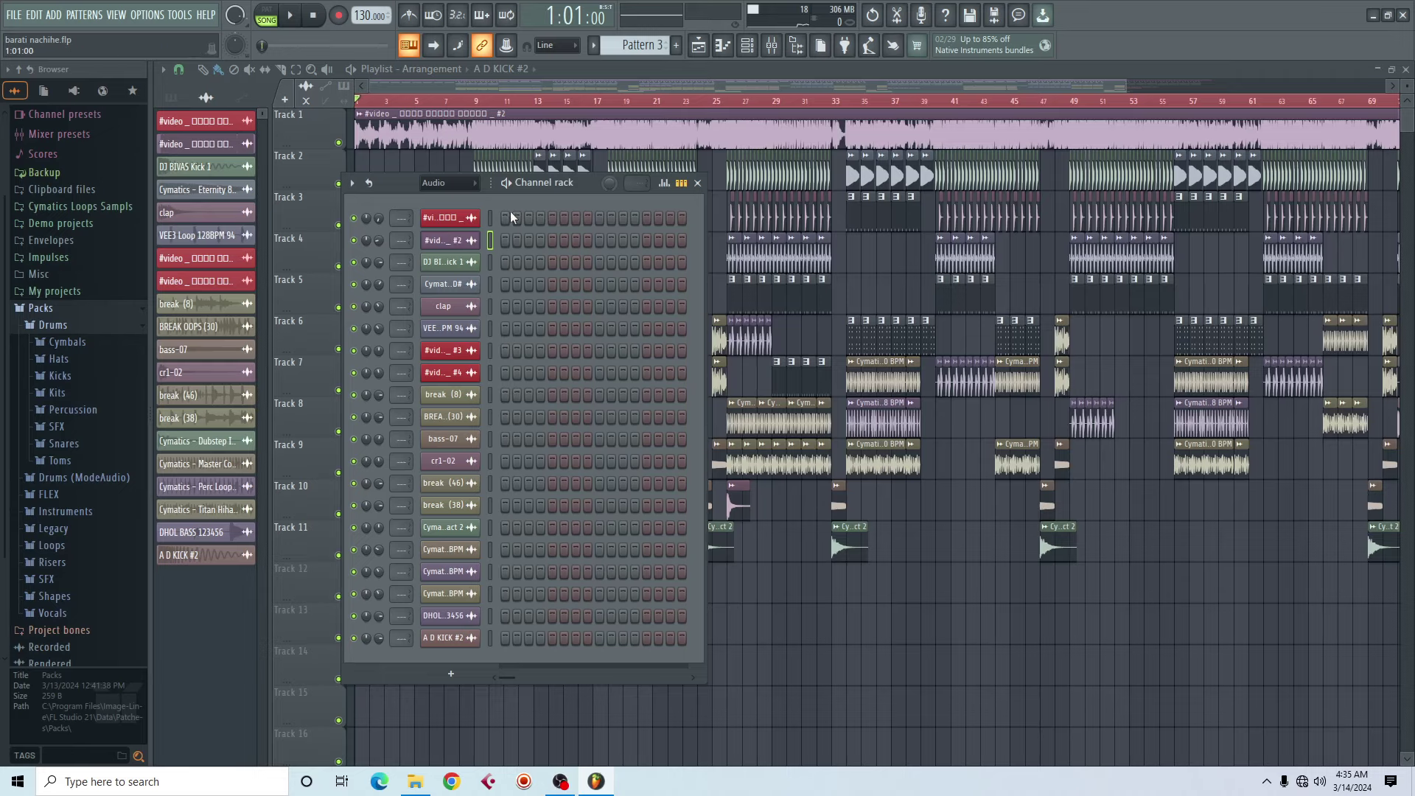
left_click(488, 218)
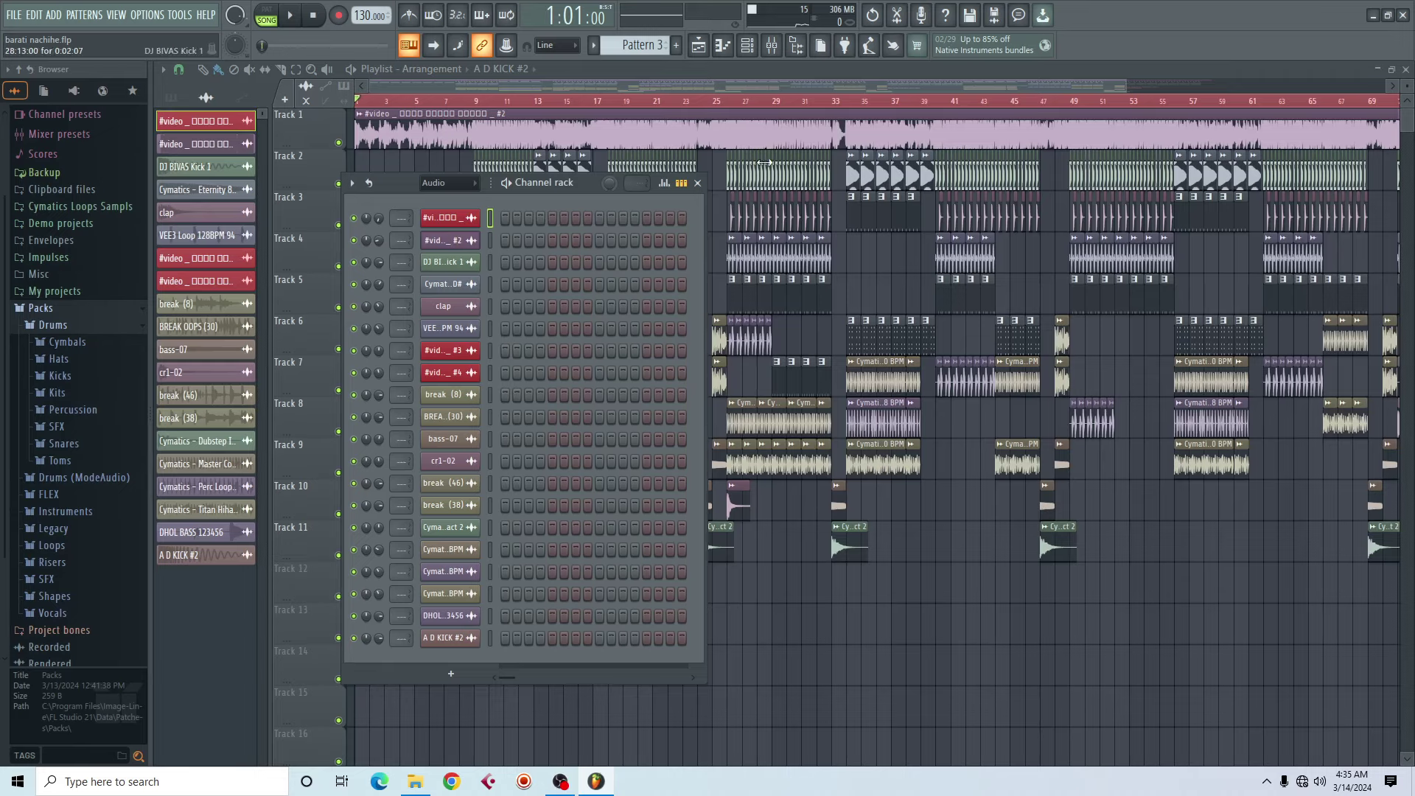
left_click(697, 183)
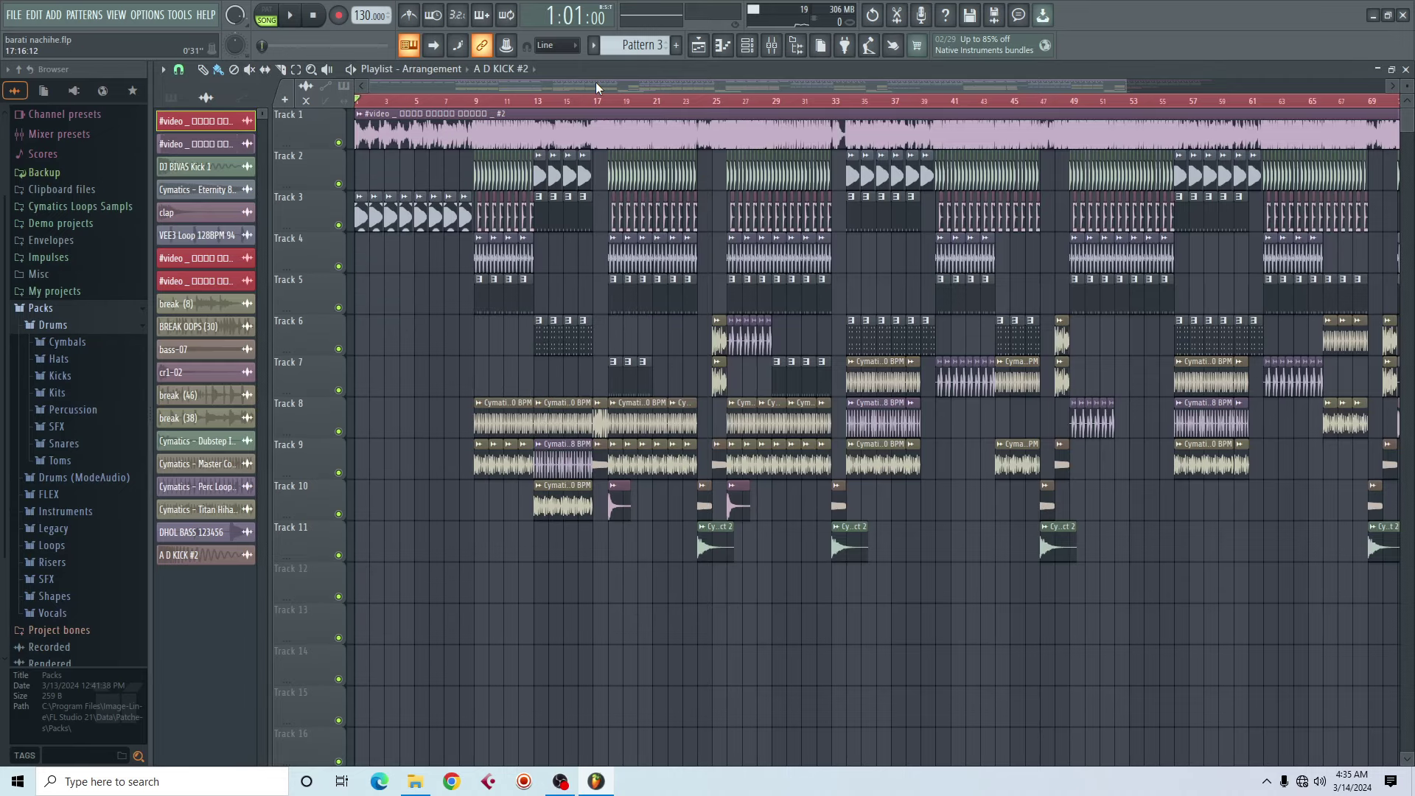